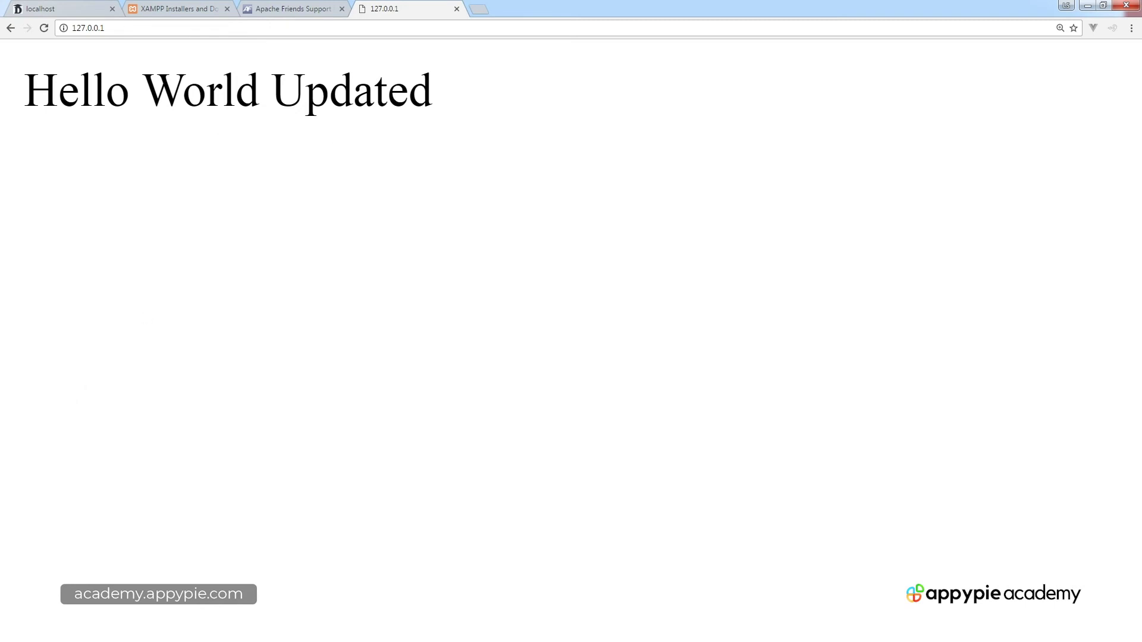
Switch to the XAMPP Control Panel and stop the Apache and MySQL modules
key(alt+Tab)
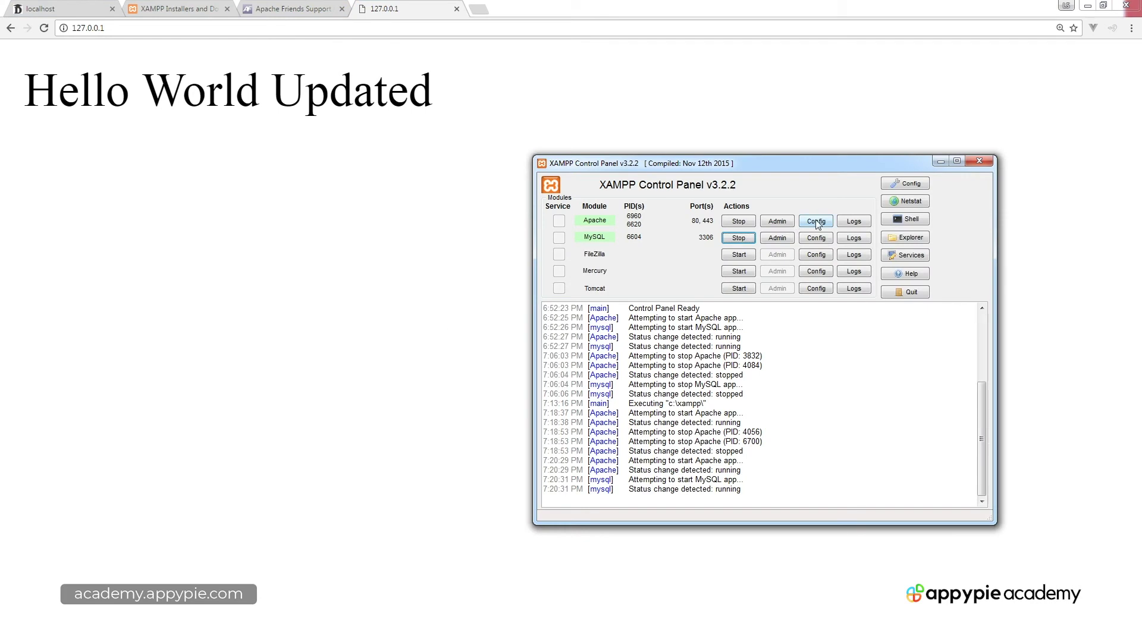
click(738, 222)
click(737, 239)
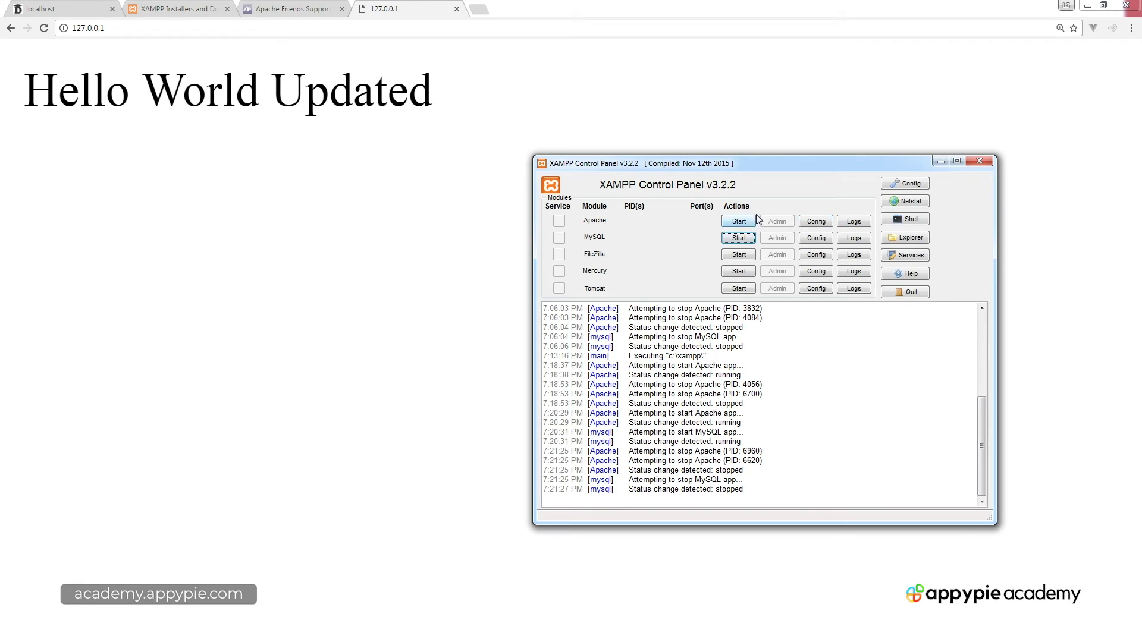
click(816, 222)
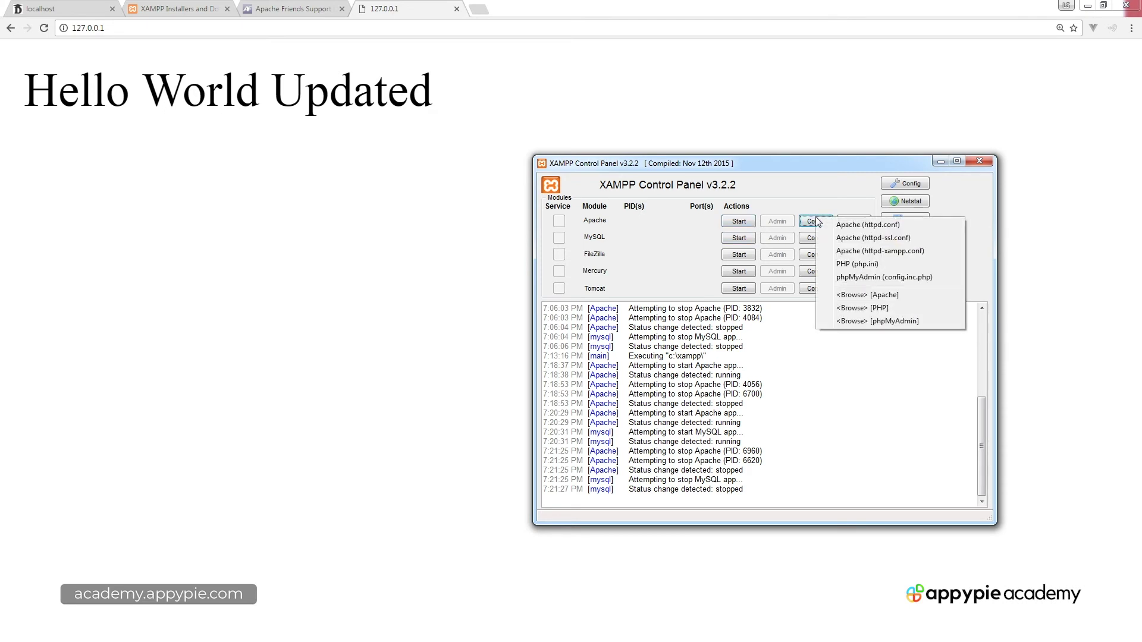
Reload the 127.0.0.1 and localhost pages in the browser to check whether the local server still responds
click(253, 255)
click(44, 28)
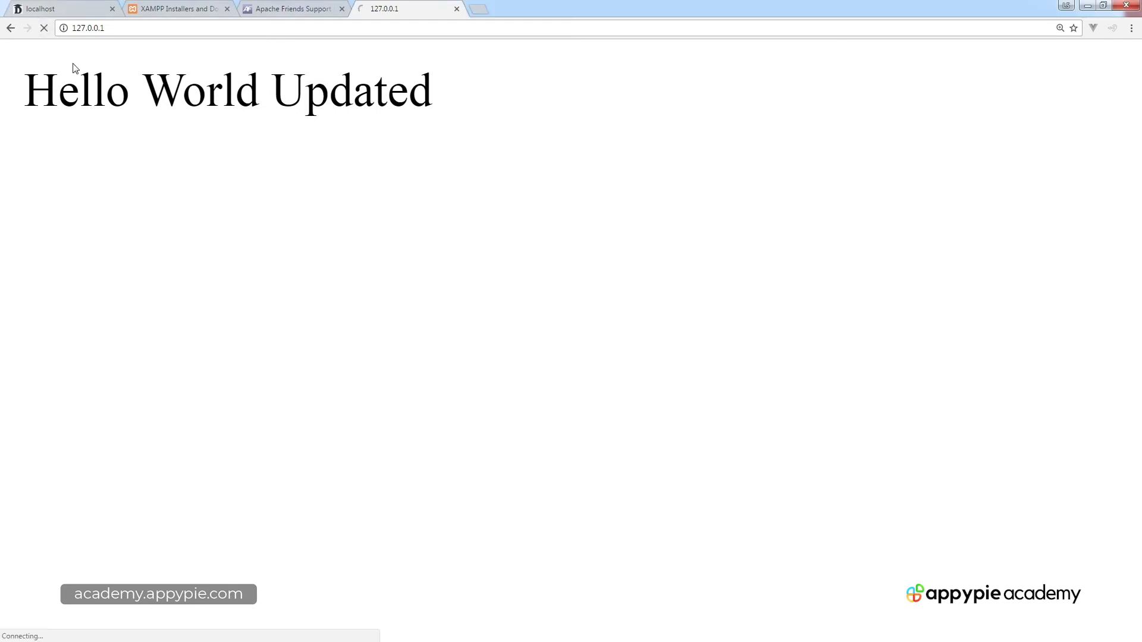
click(68, 5)
click(44, 28)
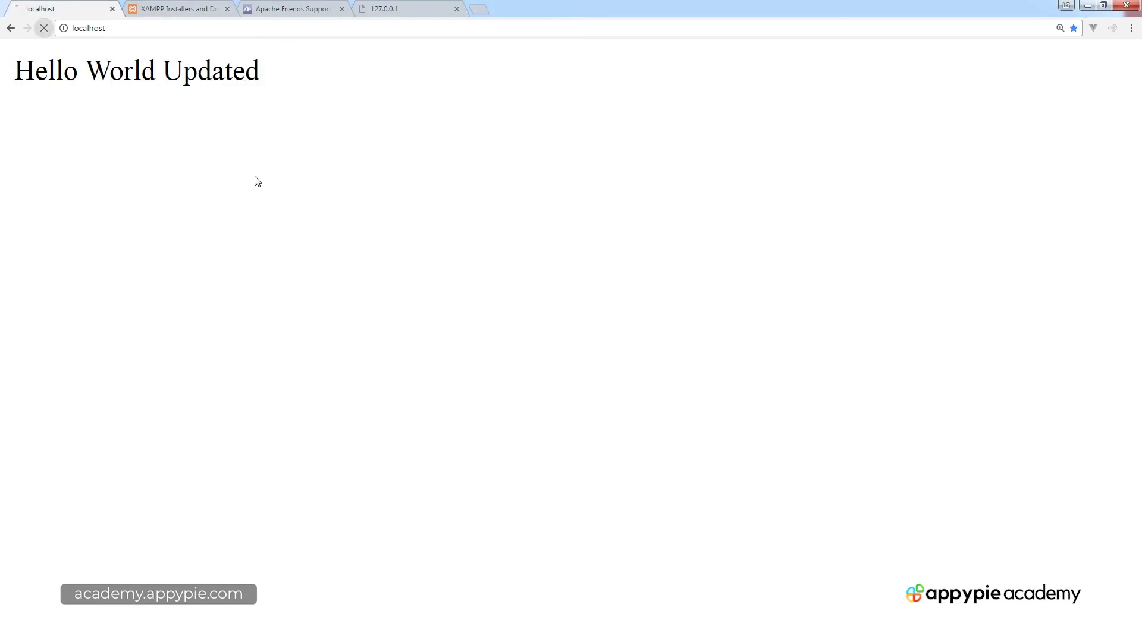
click(402, 1)
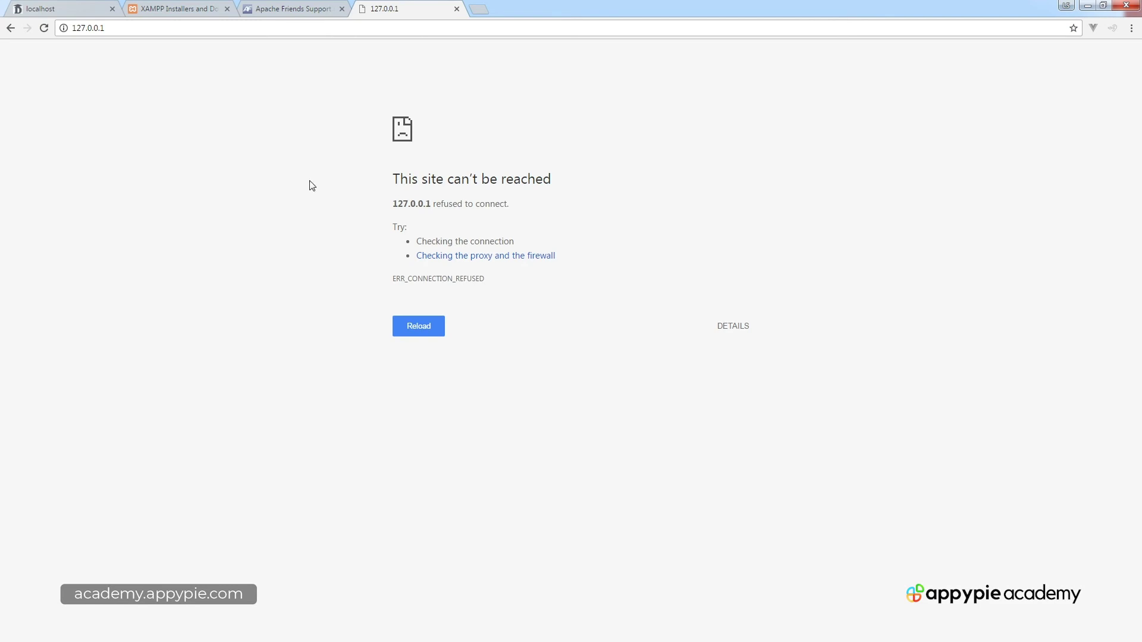
click(65, 4)
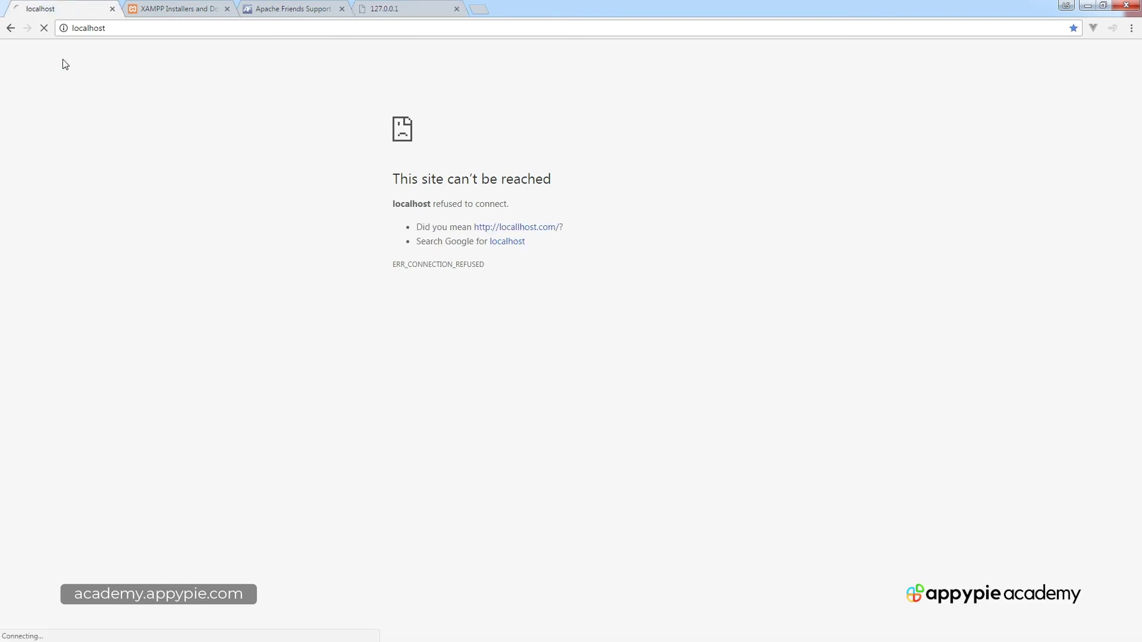
click(423, 3)
Open Apache's httpd.conf from the XAMPP Control Panel, then maximize the editor window with enlarged text
key(alt+Tab)
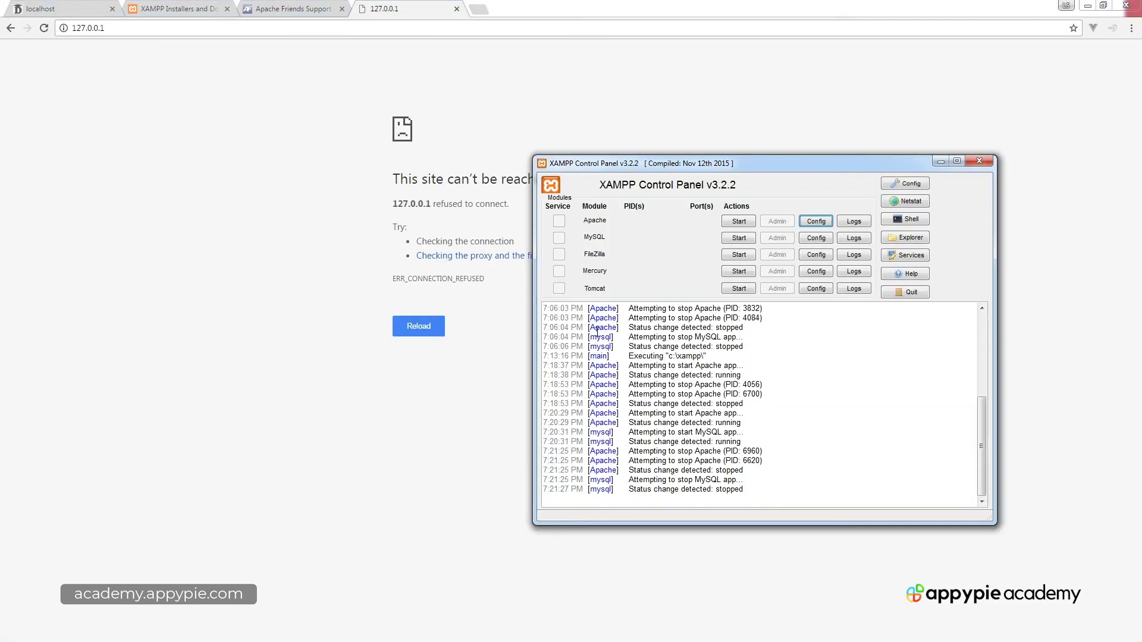
click(801, 225)
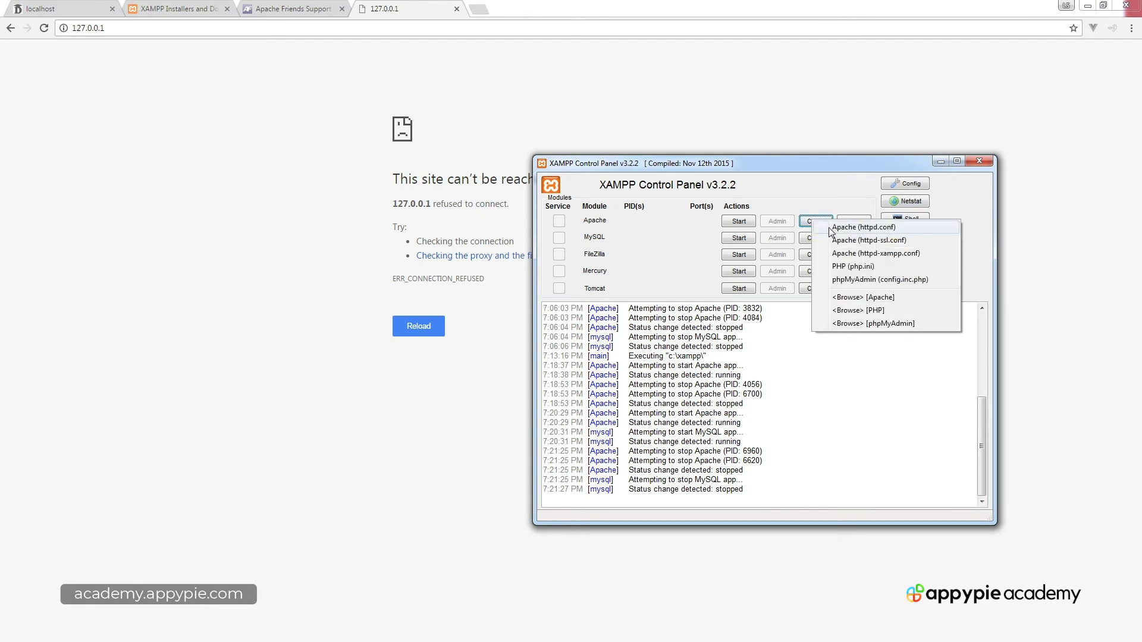
click(832, 229)
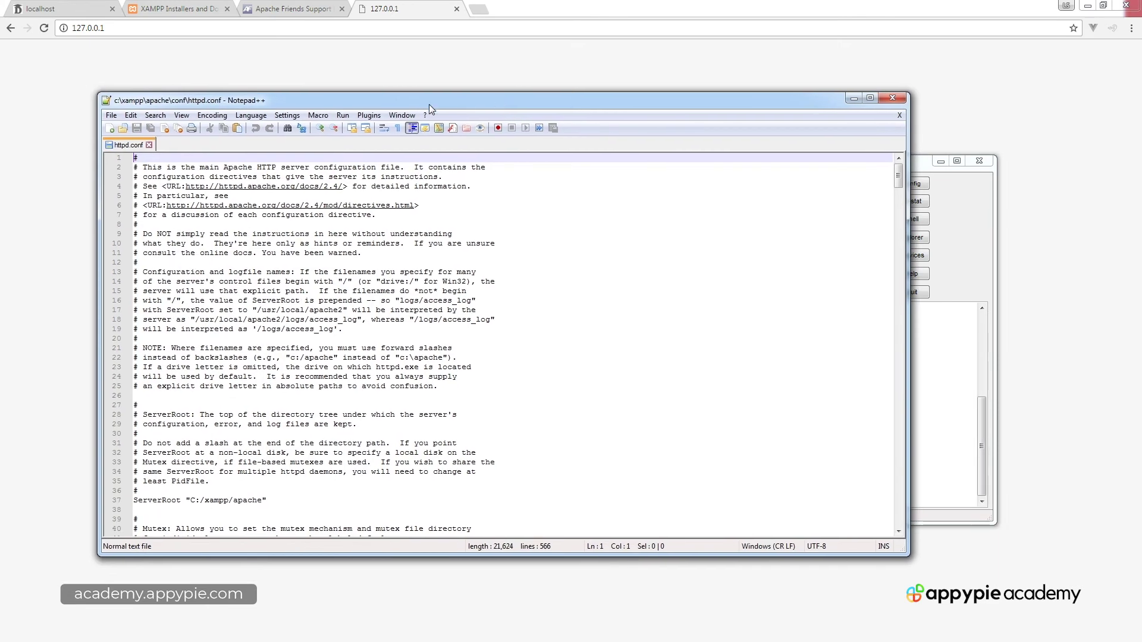
click(484, 256)
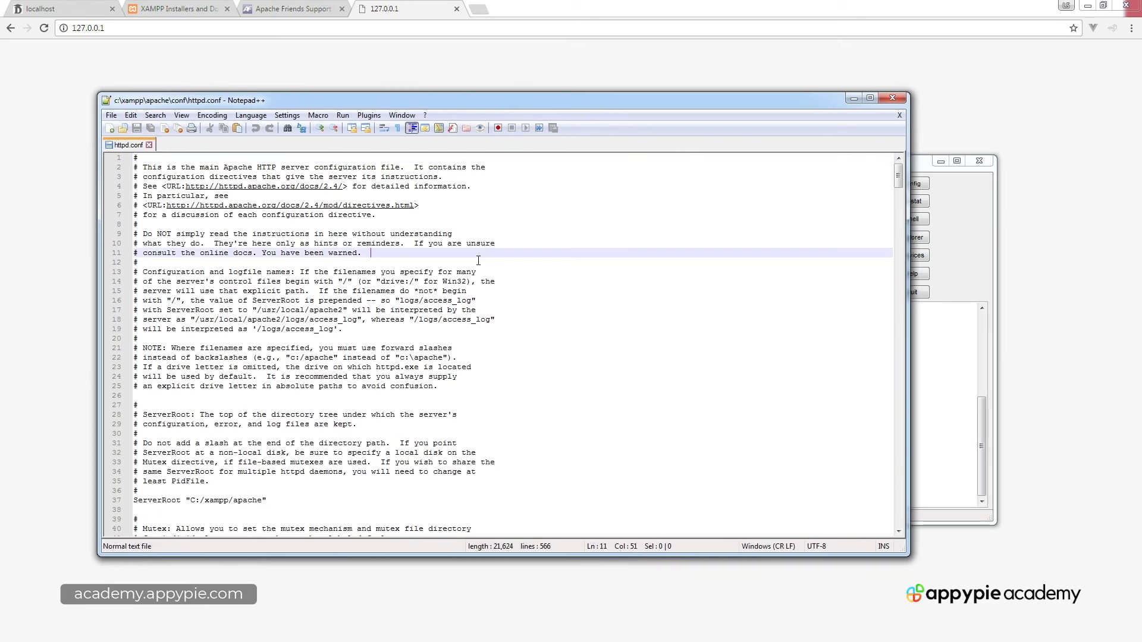
scroll(479, 260, up, 8)
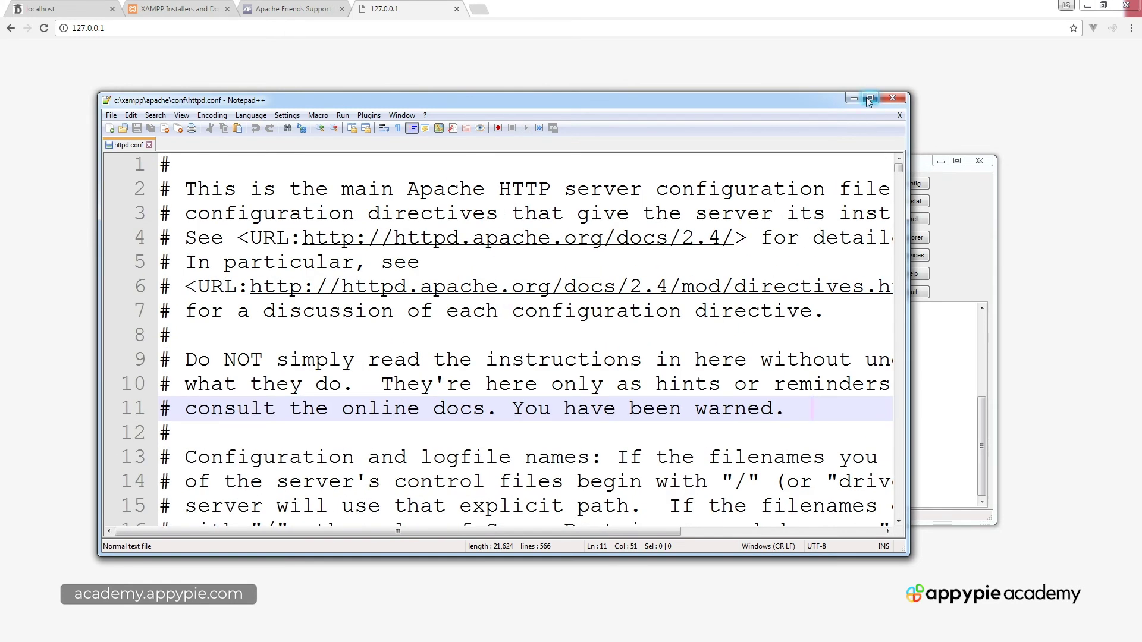
click(869, 100)
scroll(630, 256, up, 1)
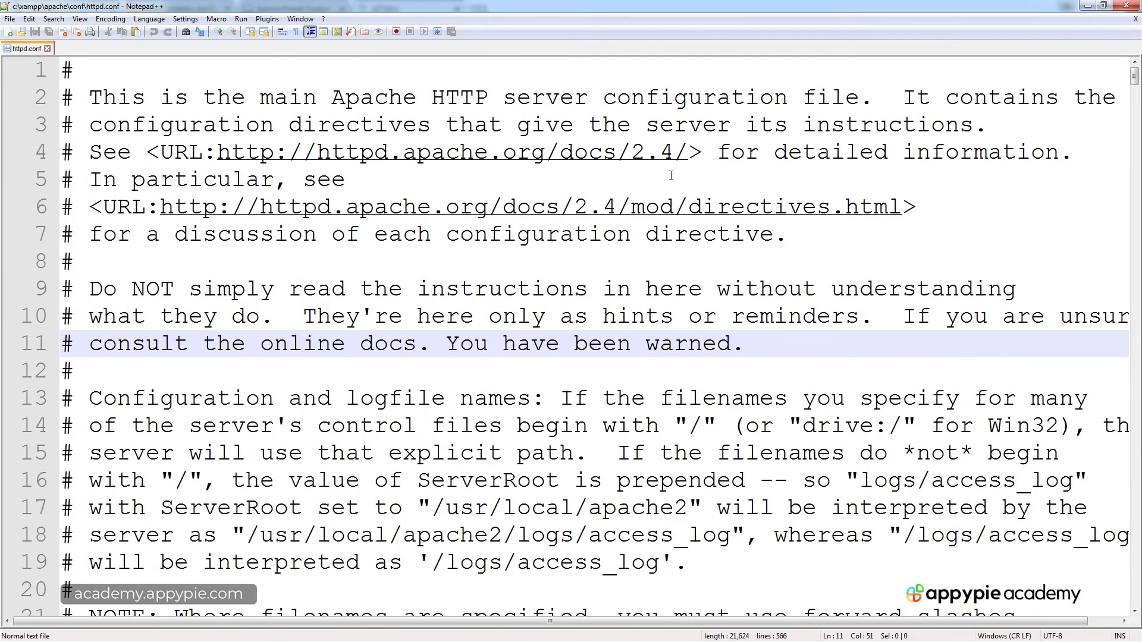
Uncomment the DocumentRoot and Directory lines for C:/xampp/htdocs in httpd.conf
scroll(536, 195, down, 18)
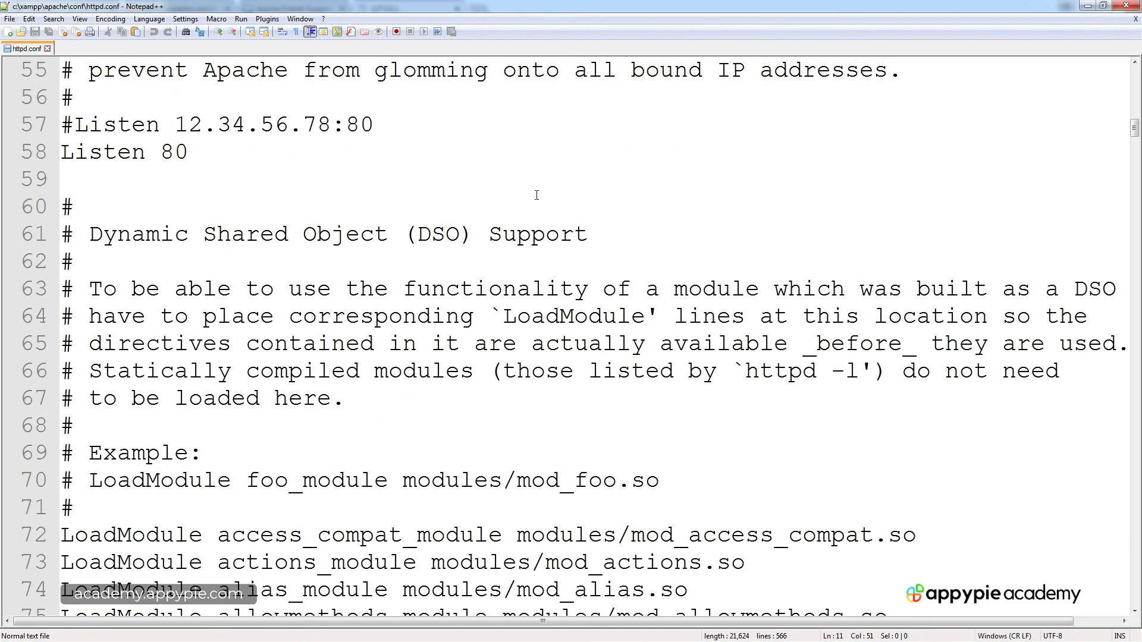
scroll(537, 195, down, 20)
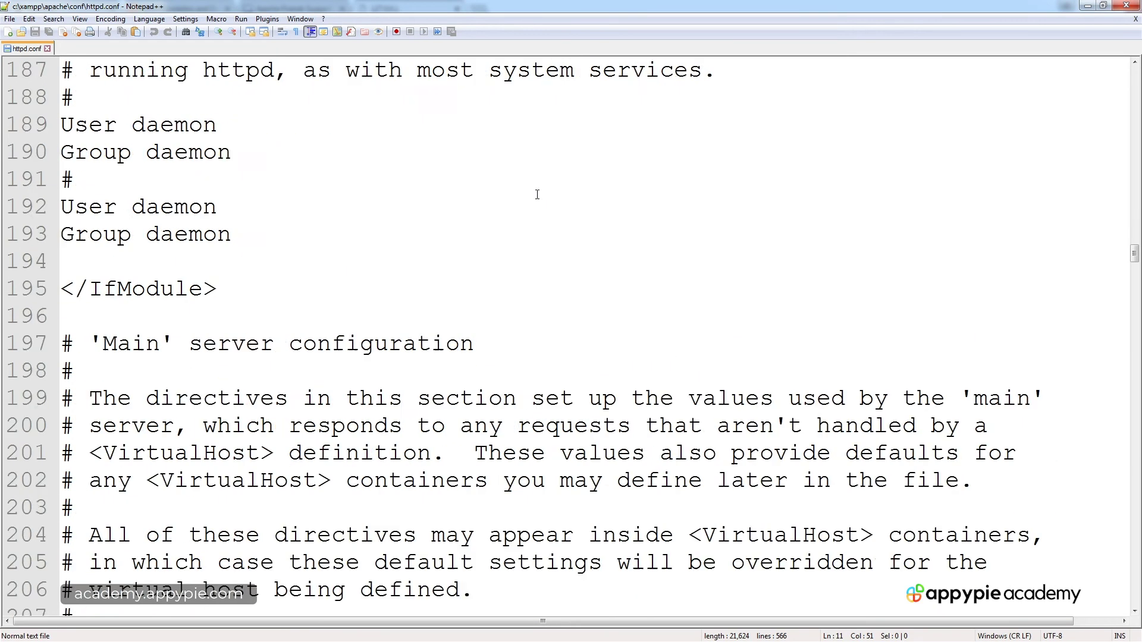
scroll(537, 195, down, 20)
scroll(534, 195, up, 5)
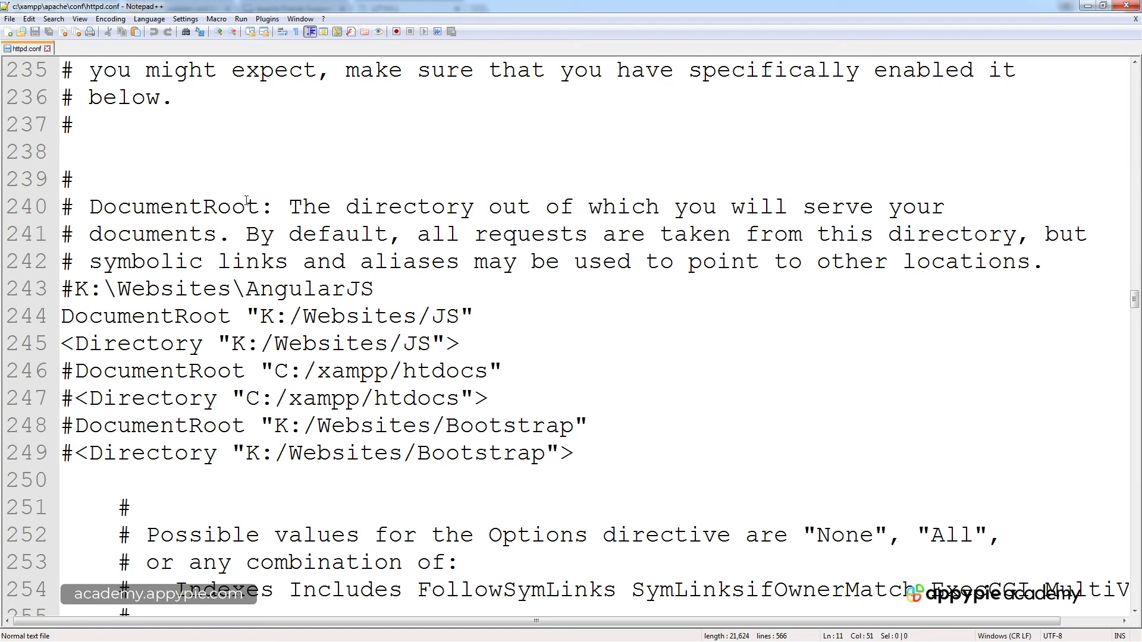
click(64, 372)
key(Delete)
click(64, 397)
key(Delete)
Comment out the DocumentRoot and Directory lines for K:/Websites/JS with # and save httpd.conf
click(62, 343)
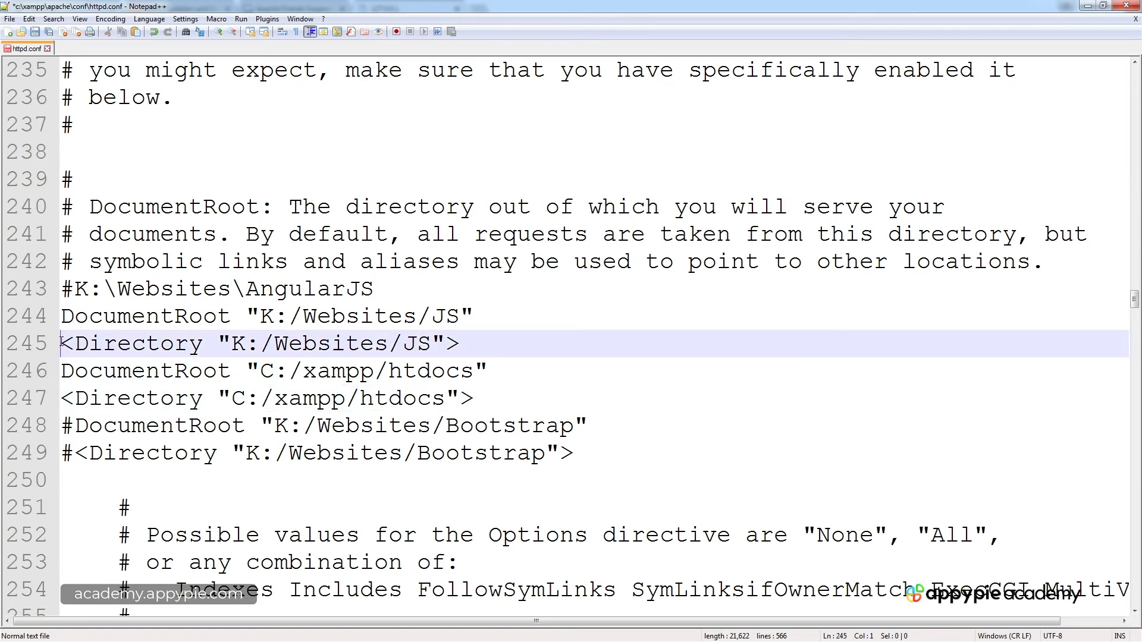
text(#)
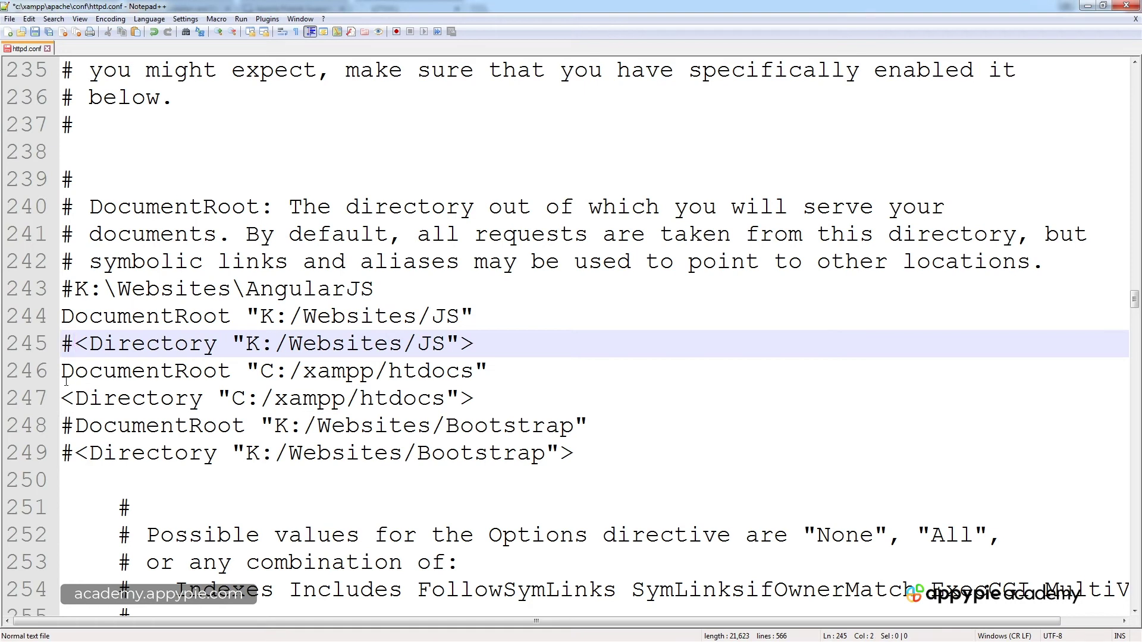
click(61, 371)
text(#)
click(122, 345)
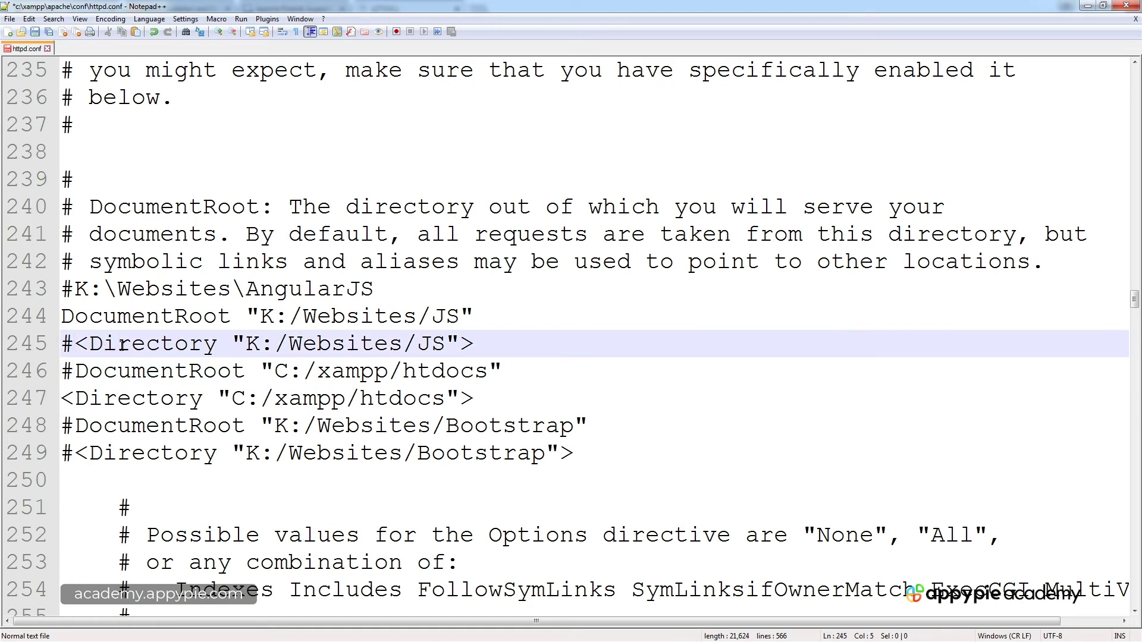
key(ctrl+z)
click(63, 318)
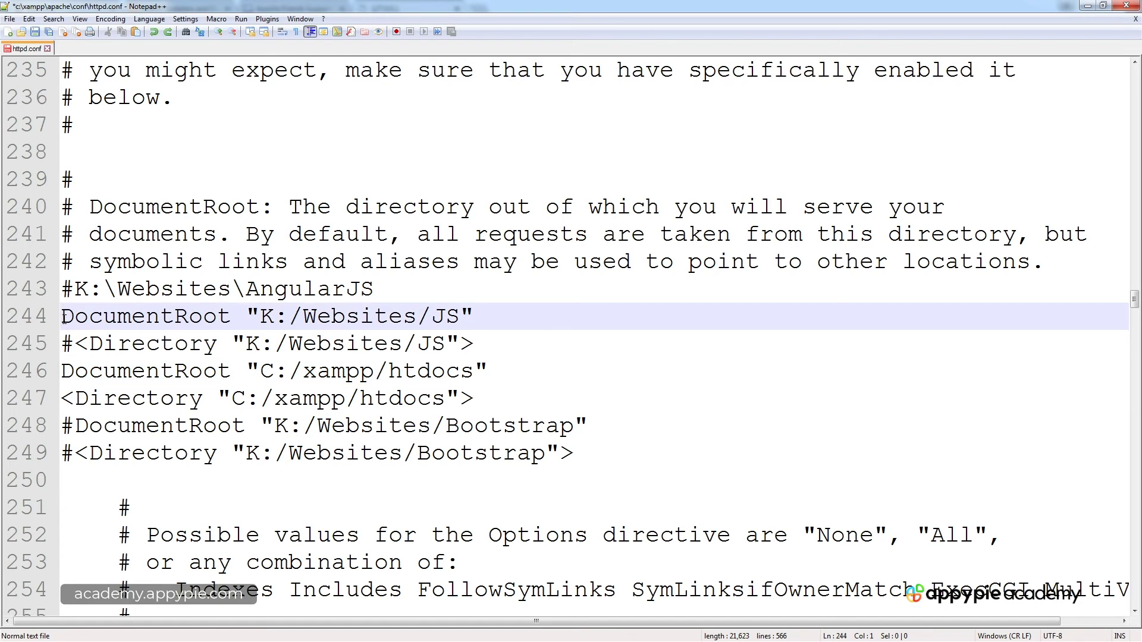
text(#)
click(144, 316)
key(ctrl+s)
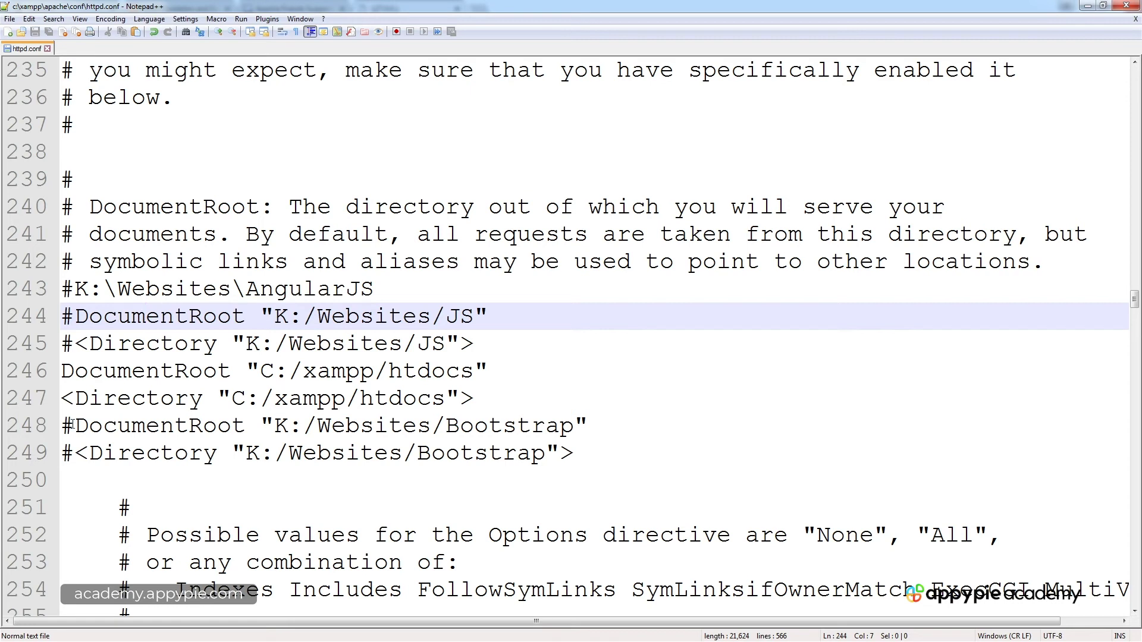
drag(71, 426, 61, 426)
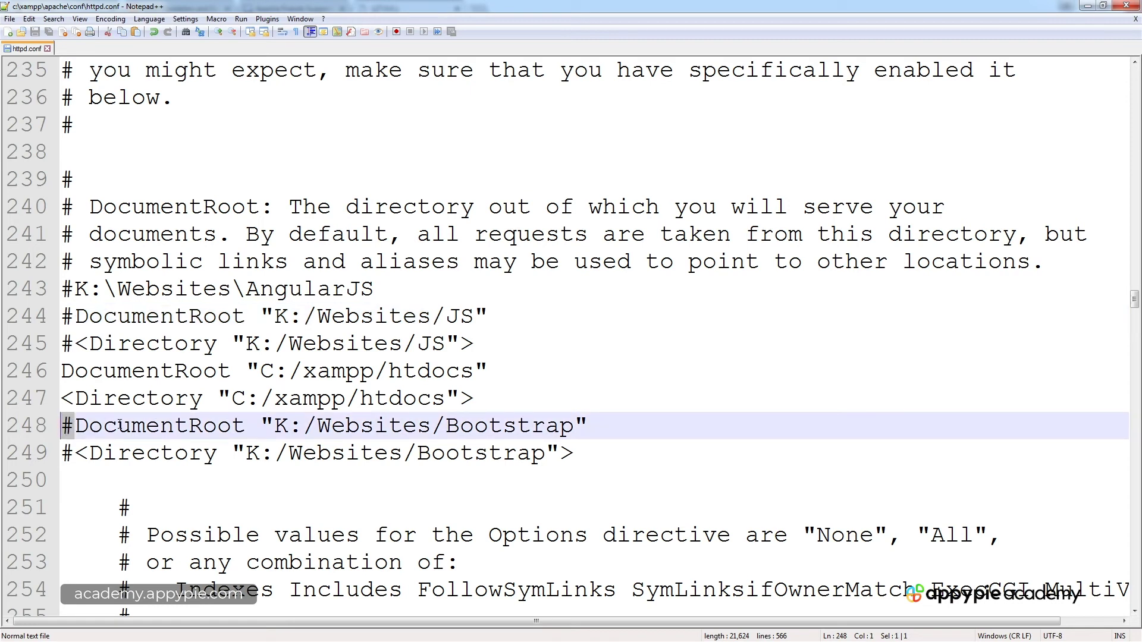
click(101, 443)
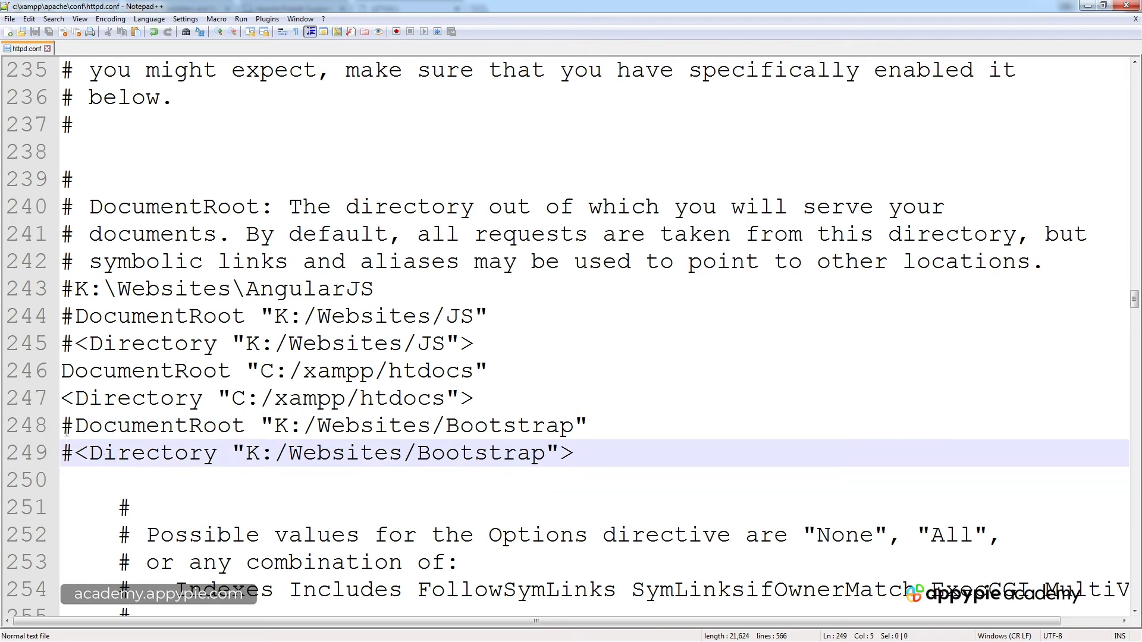
drag(74, 426, 588, 426)
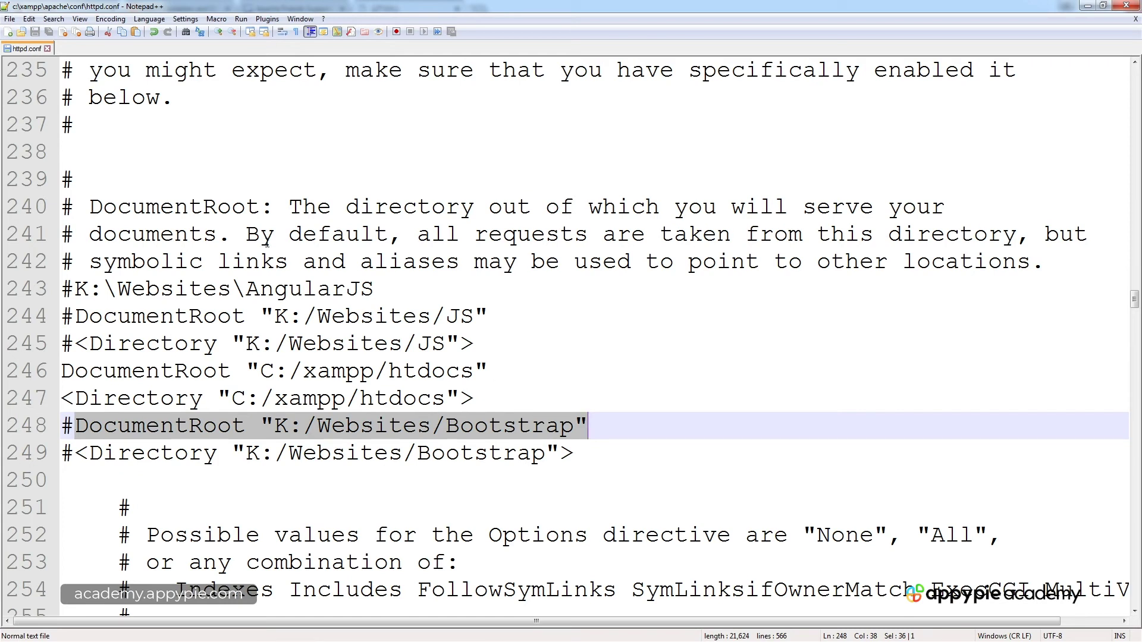
drag(61, 426, 74, 426)
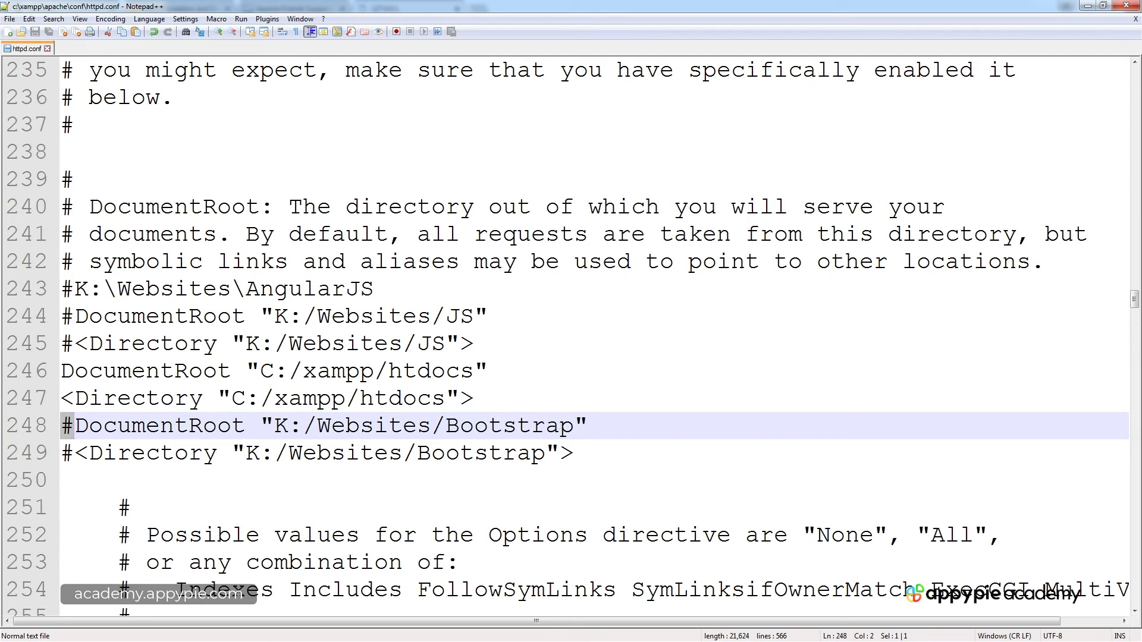
Start Apache in the XAMPP Control Panel and reload 127.0.0.1 in the browser
key(alt+Tab)
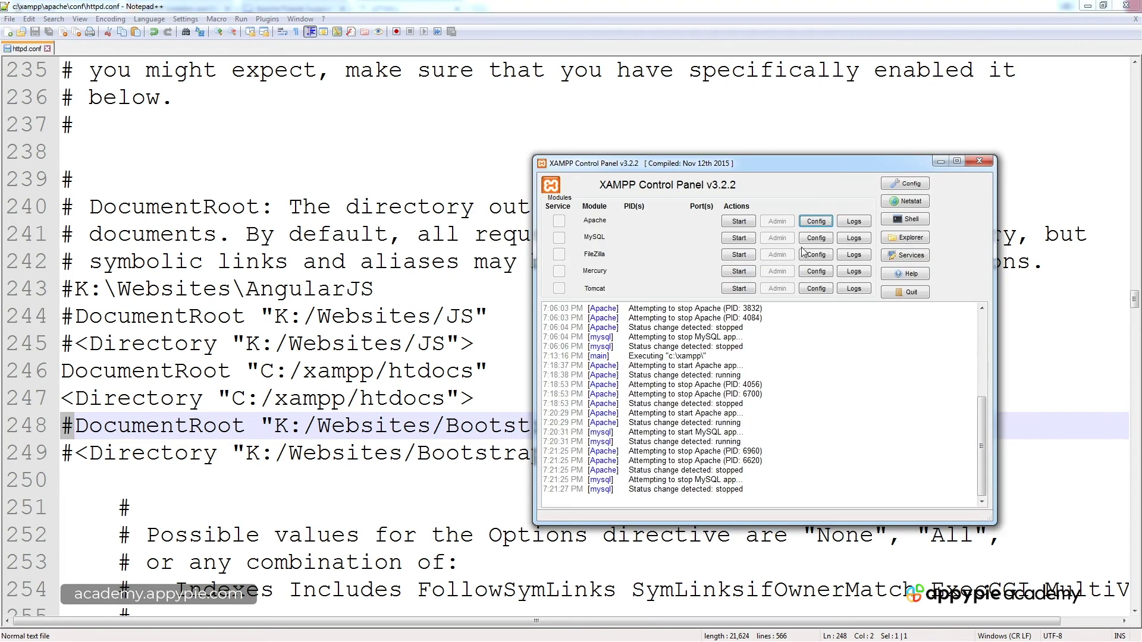
click(736, 219)
key(alt+Tab)
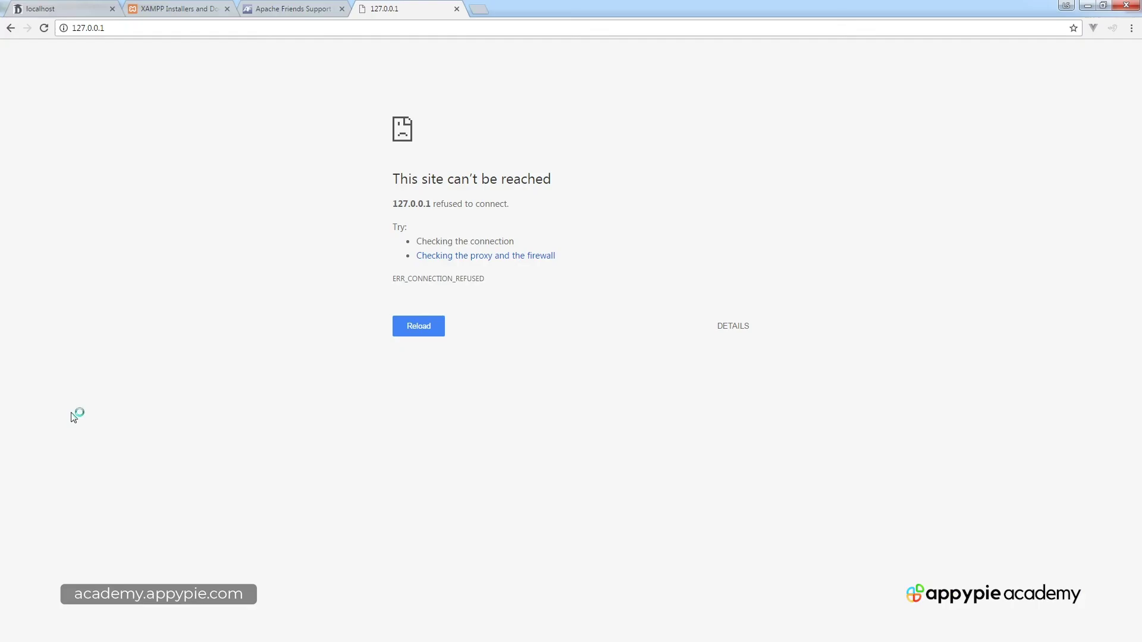
click(44, 28)
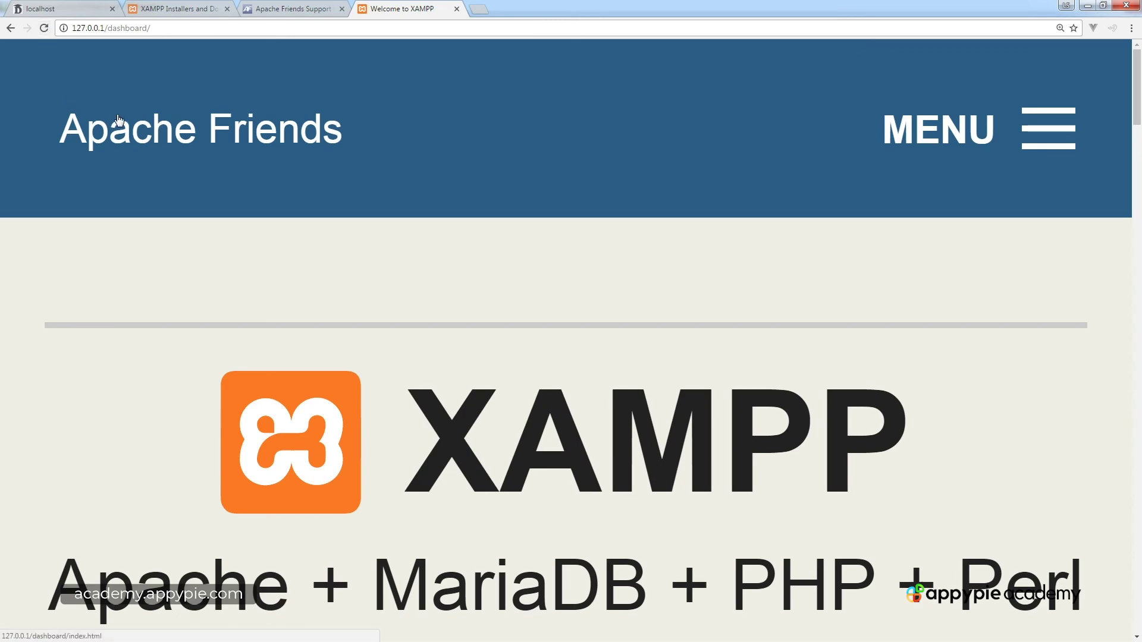
Zoom out the XAMPP dashboard at 127.0.0.1 until the whole page fits in the window
scroll(226, 193, down, 5)
key(ctrl+minus)
key(ctrl+minus)
key(ctrl+minus)
key(ctrl+minus)
key(ctrl+minus)
key(ctrl+minus)
key(ctrl+minus)
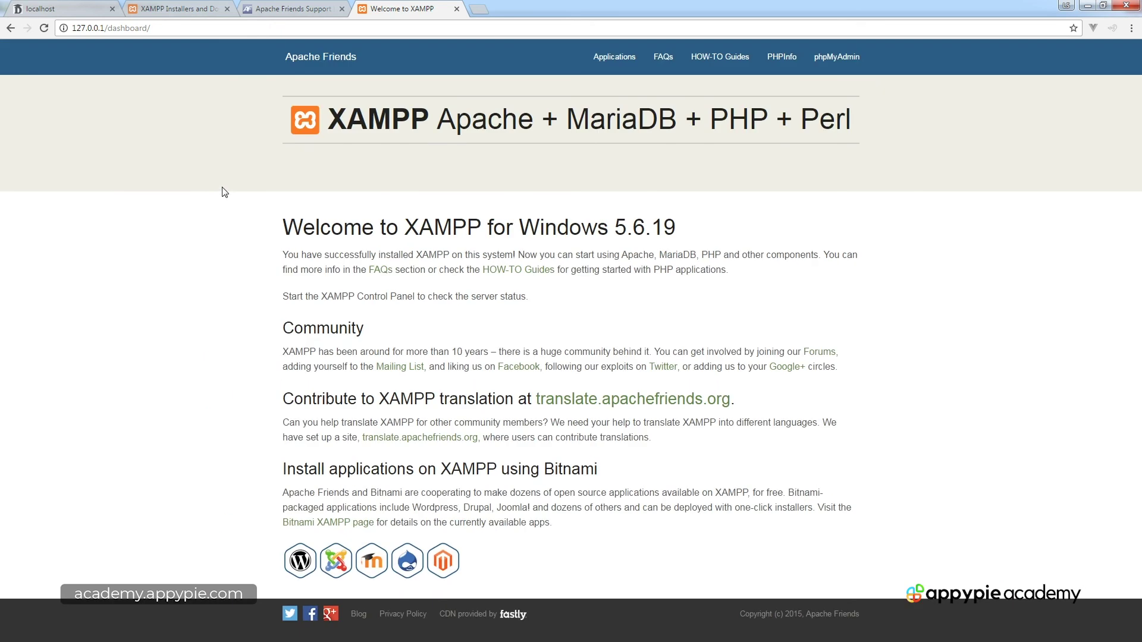
key(ctrl+plus)
key(ctrl+minus)
Reload the localhost page, zoom it out to a readable size and compare it with the 127.0.0.1 page
click(60, 8)
click(43, 28)
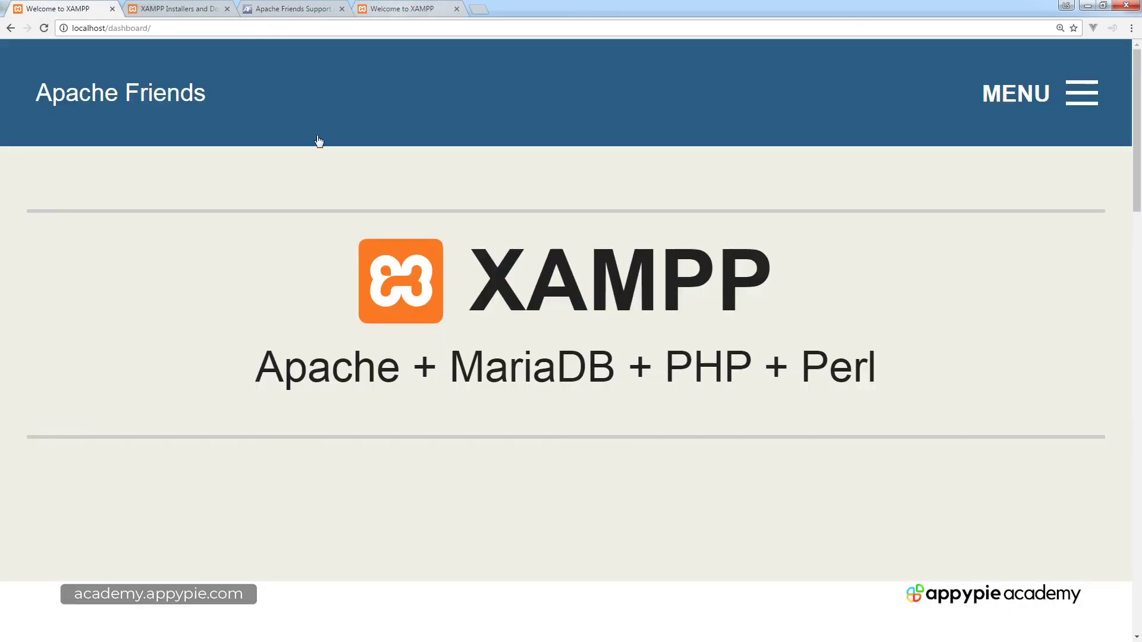
key(ctrl+minus)
key(ctrl+minus)
key(ctrl+minus)
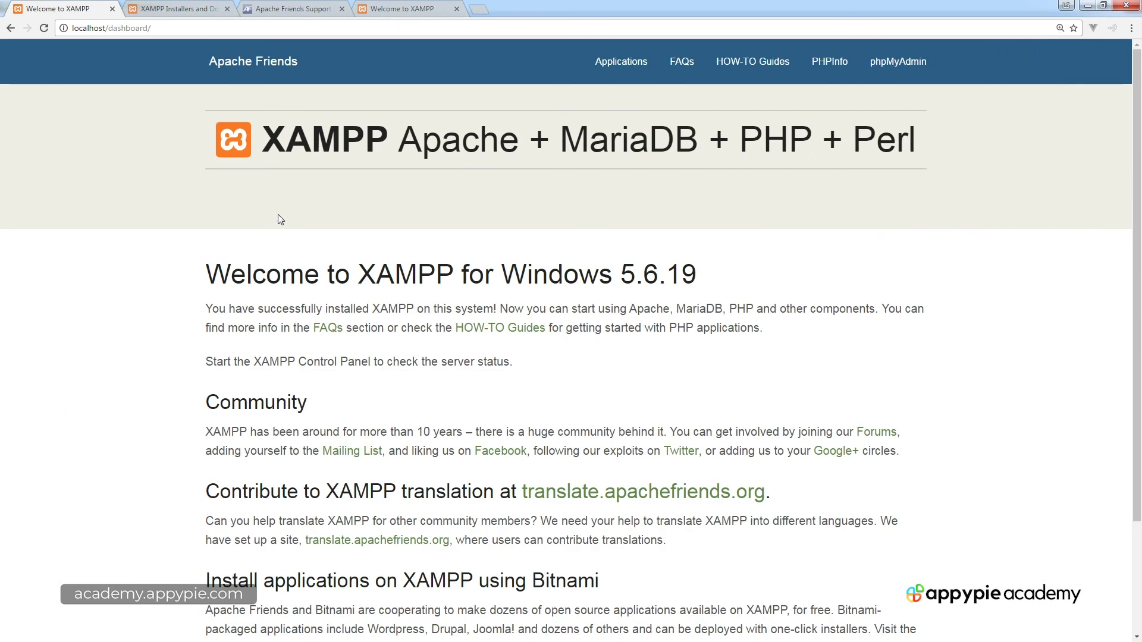
key(ctrl+minus)
key(ctrl+plus)
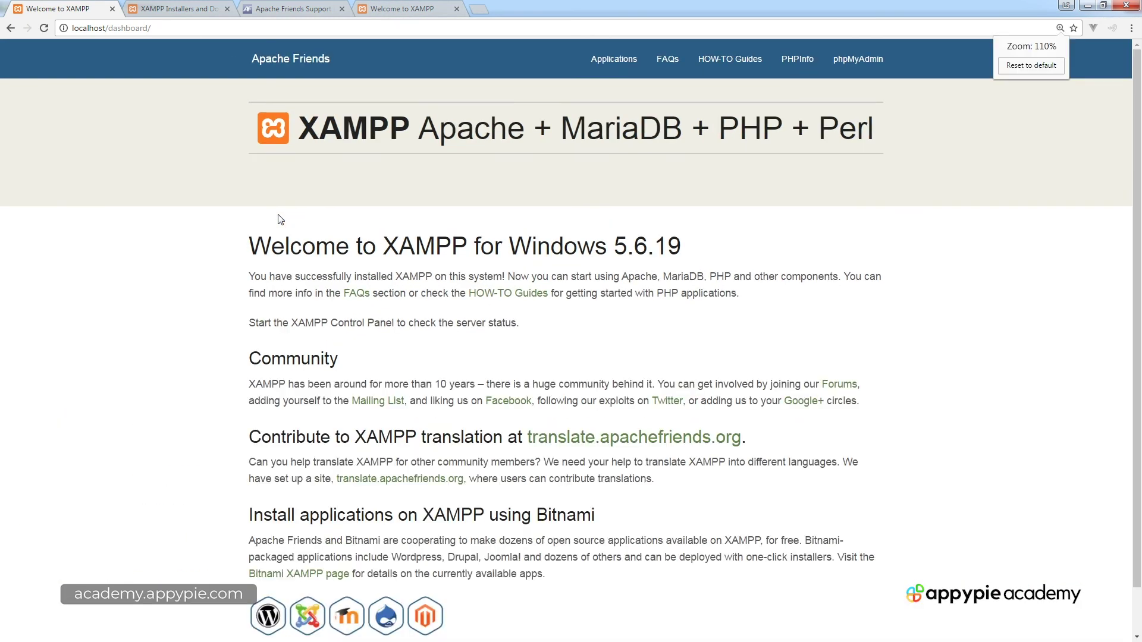
key(ctrl+minus)
click(389, 9)
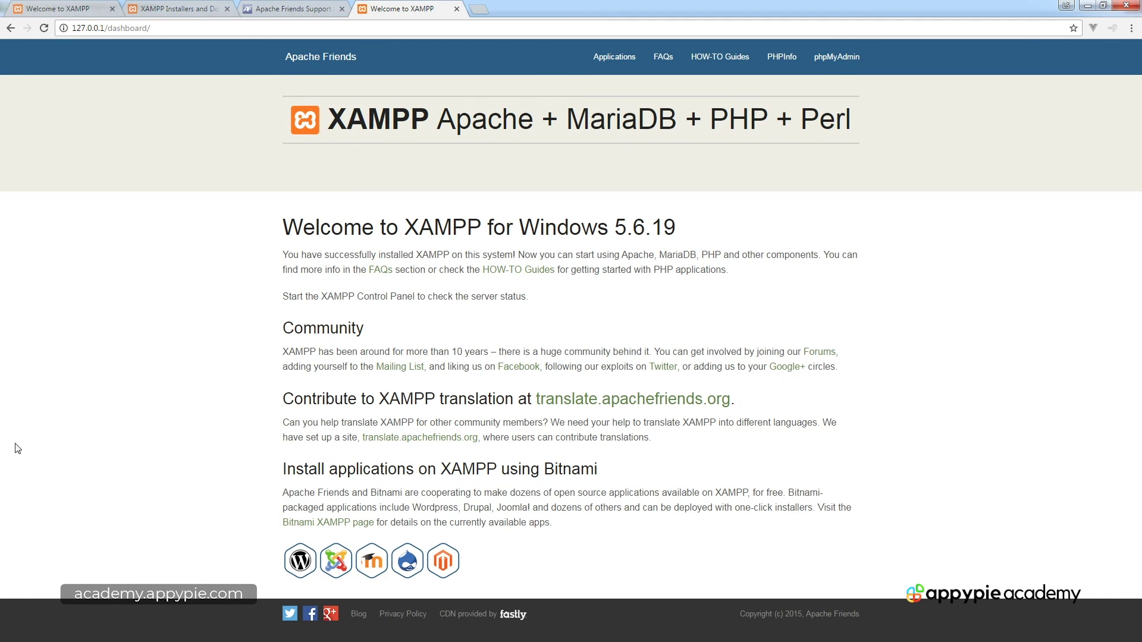
Switch to httpd.conf in Notepad++, locate the active C:/xampp/htdocs lines and stop Apache in the XAMPP Control Panel
key(alt+Tab)
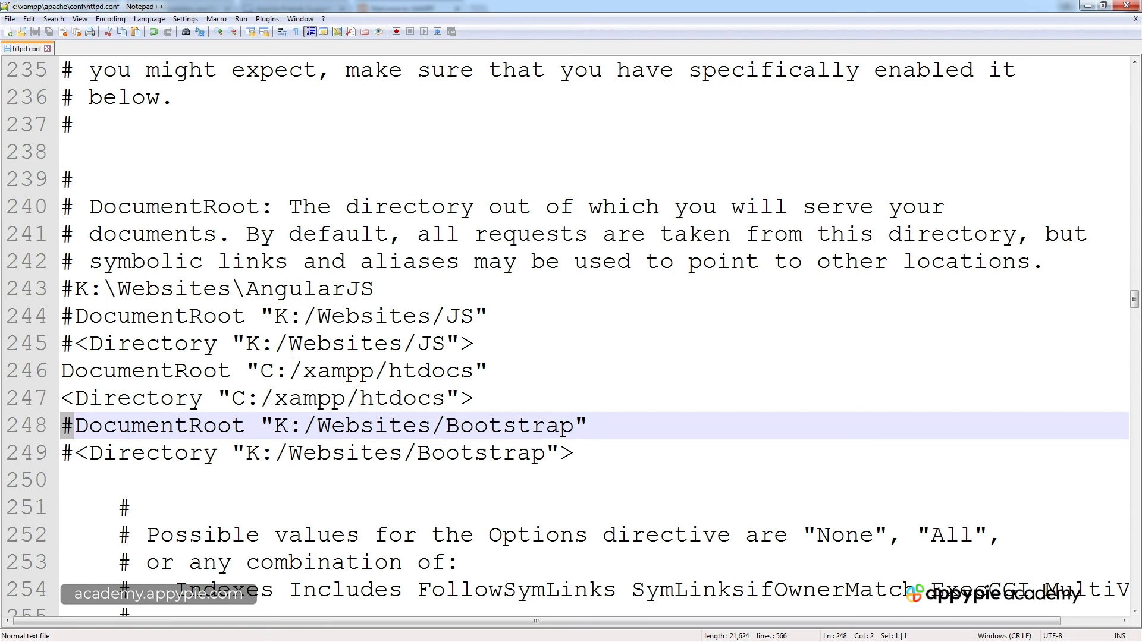
drag(62, 371, 473, 399)
click(63, 374)
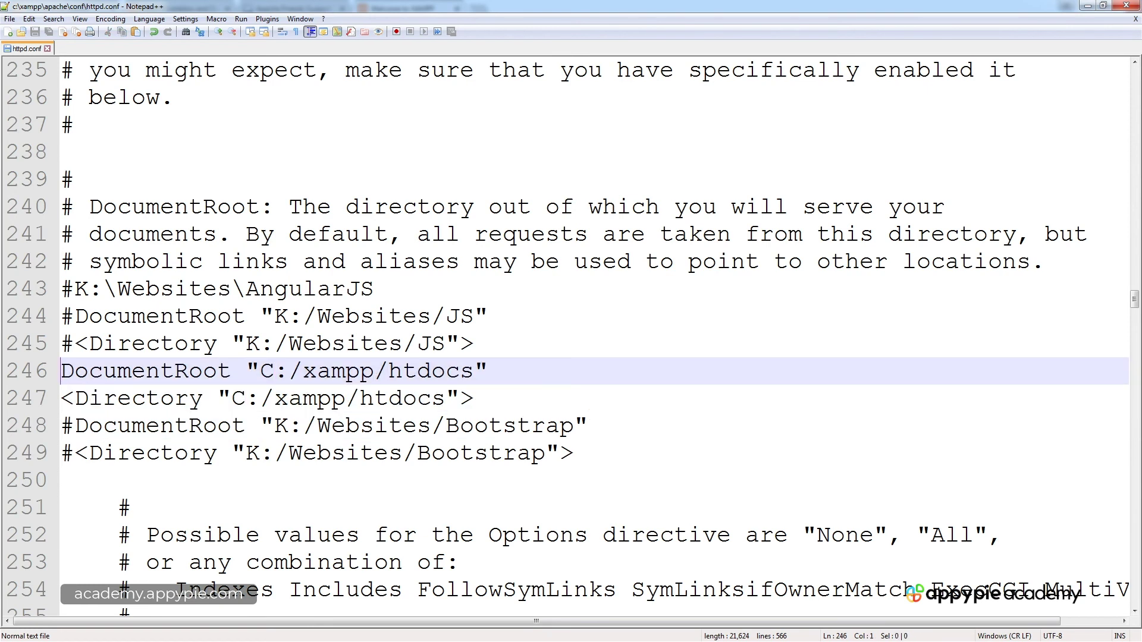
key(alt+Tab)
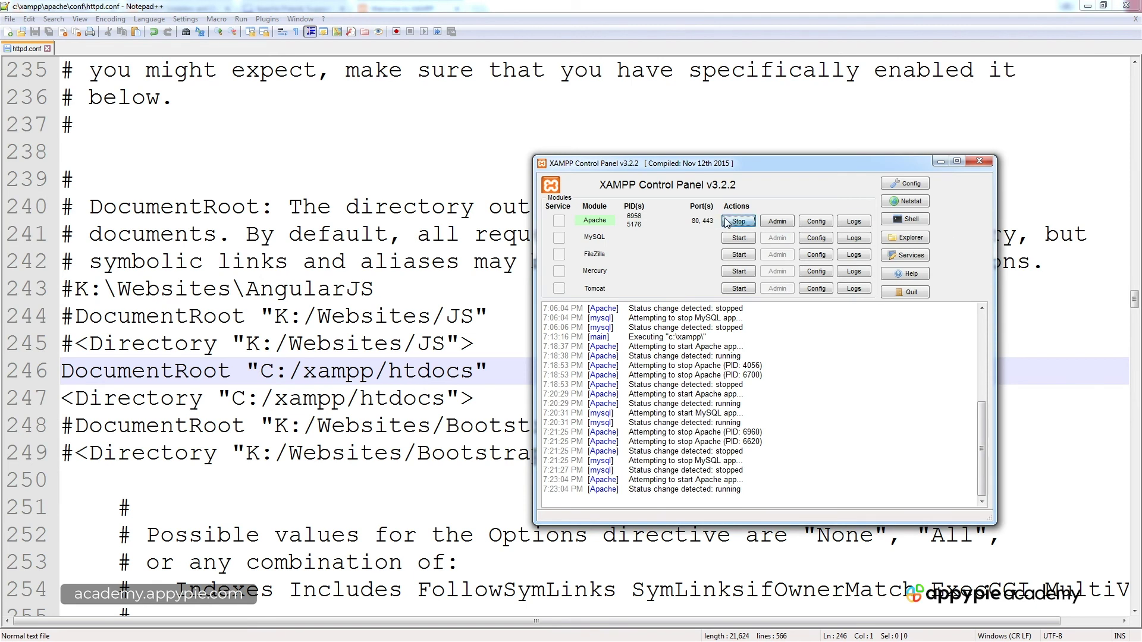
key(alt+Tab)
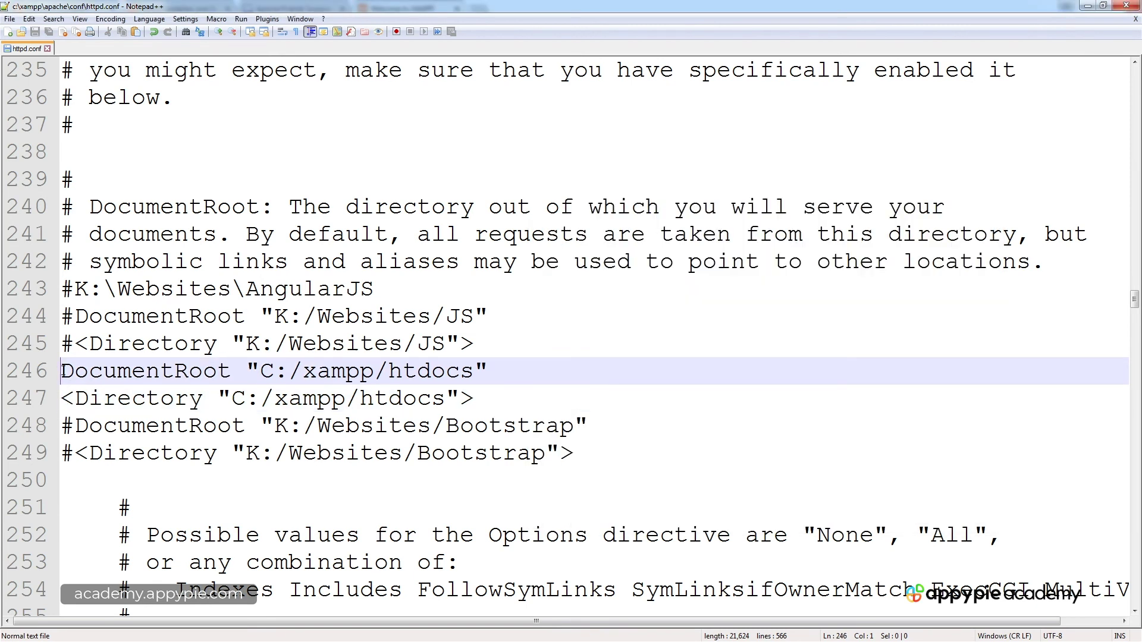
Comment out the DocumentRoot and Directory lines for C:/xampp/htdocs in httpd.conf with #
text(#)
click(61, 398)
text(#)
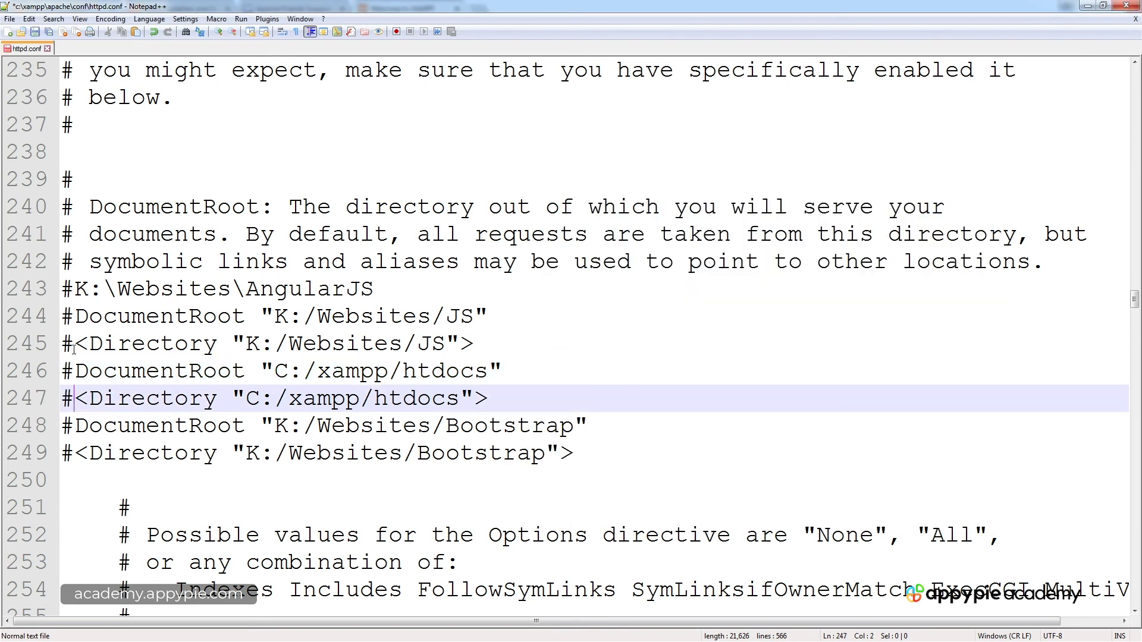
Uncomment the DocumentRoot and Directory lines for K:/Websites/JS and save httpd.conf
drag(74, 345, 64, 348)
key(Delete)
key(Up)
key(Delete)
click(130, 321)
key(ctrl+s)
Compare the K:/Websites/JS path in httpd.conf with the JS folder and its index file in Windows Explorer
drag(459, 316, 260, 312)
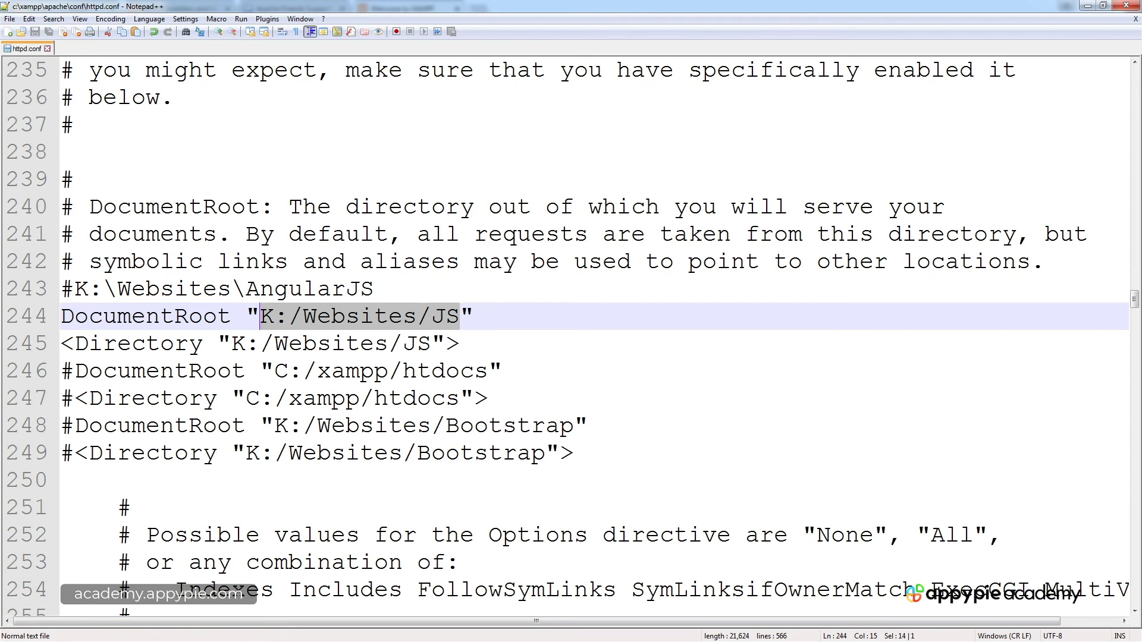
key(alt+Tab)
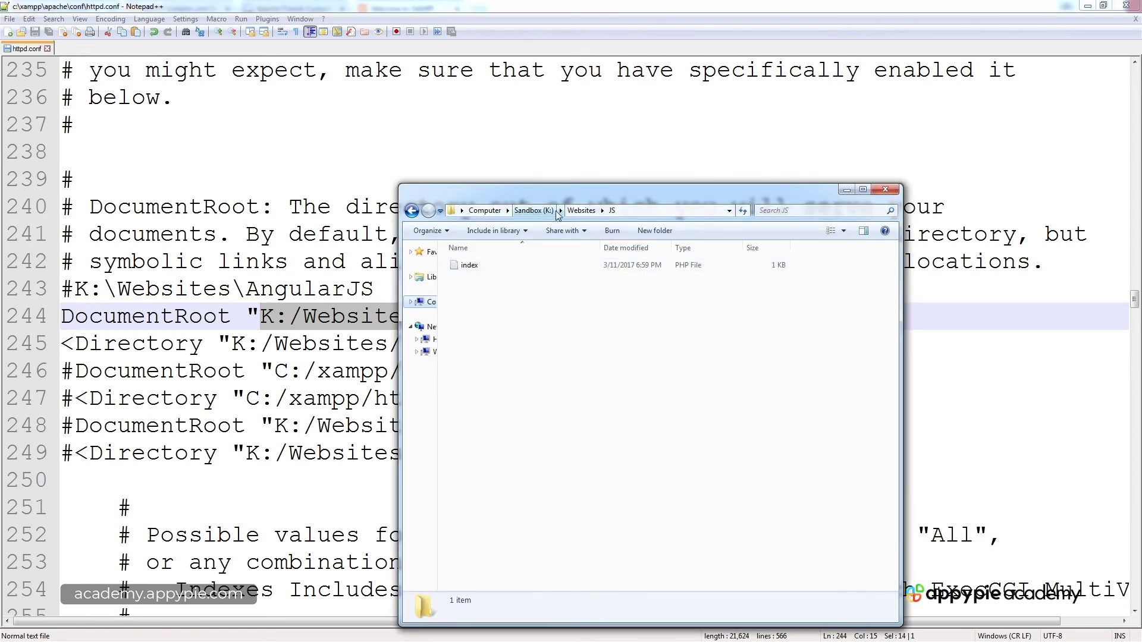
drag(580, 198, 653, 168)
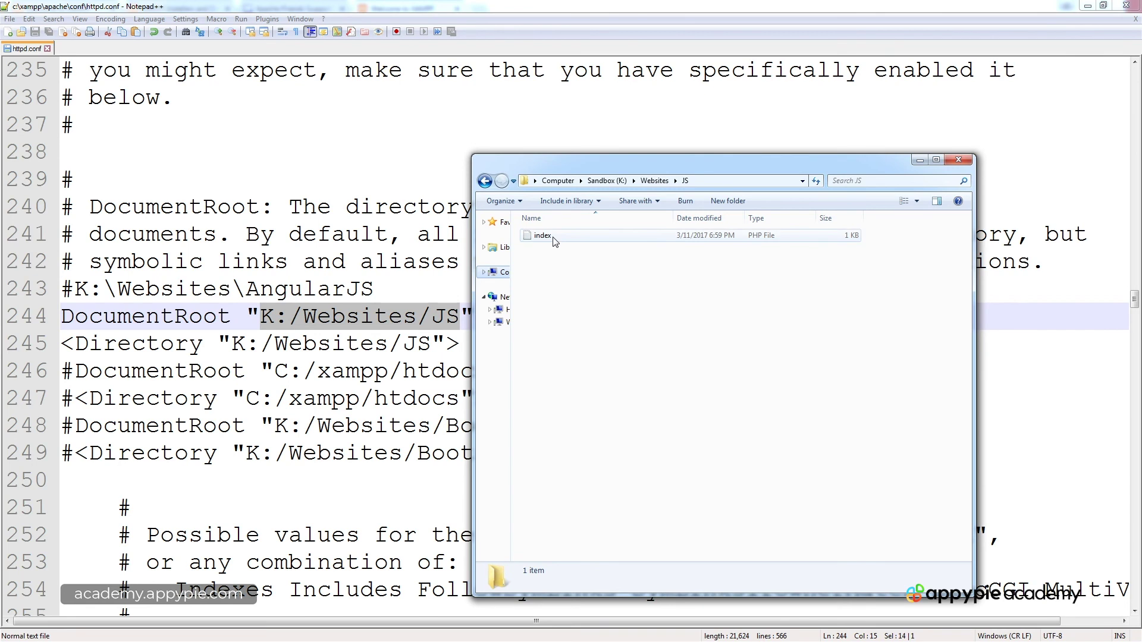
click(379, 334)
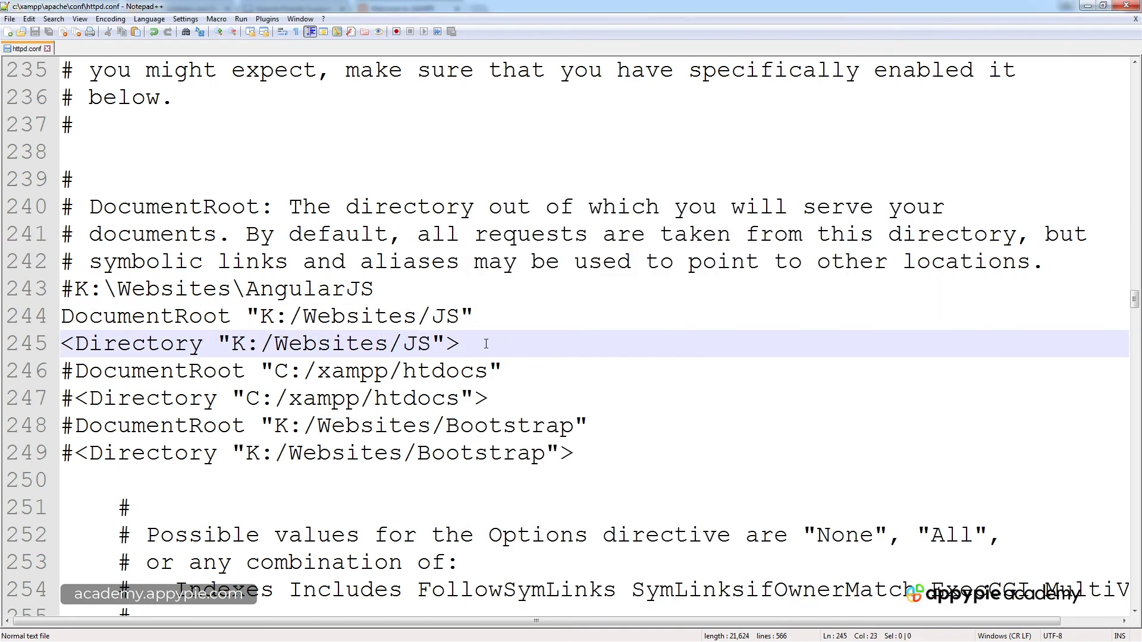
drag(461, 344, 42, 326)
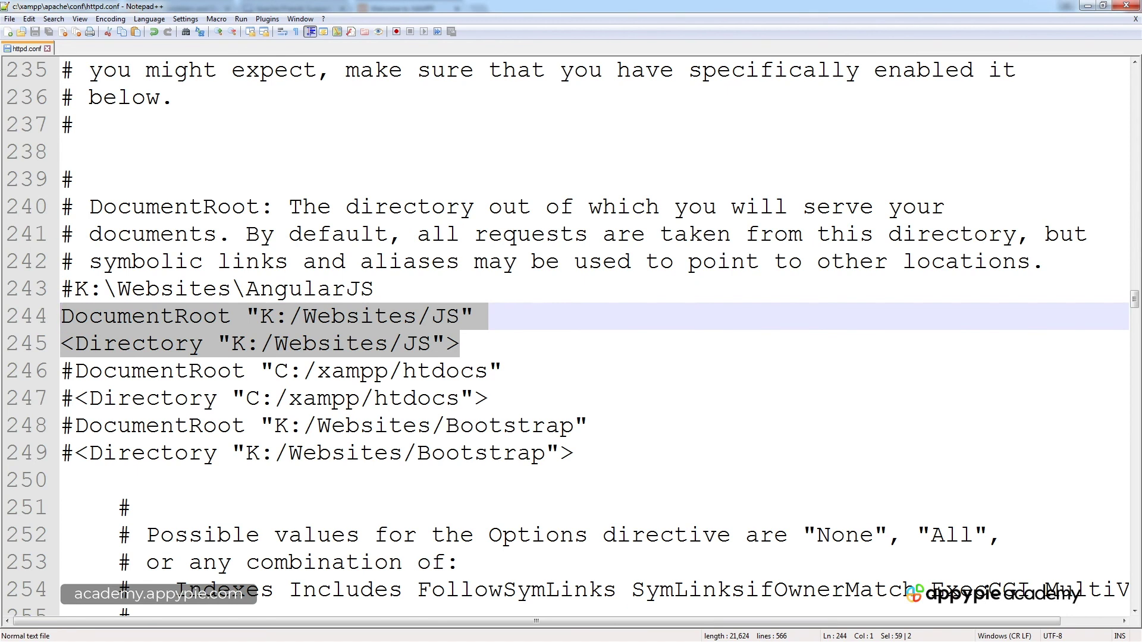
Start Apache in the XAMPP Control Panel and reload the localhost/dashboard/ page in the browser
key(alt+Tab)
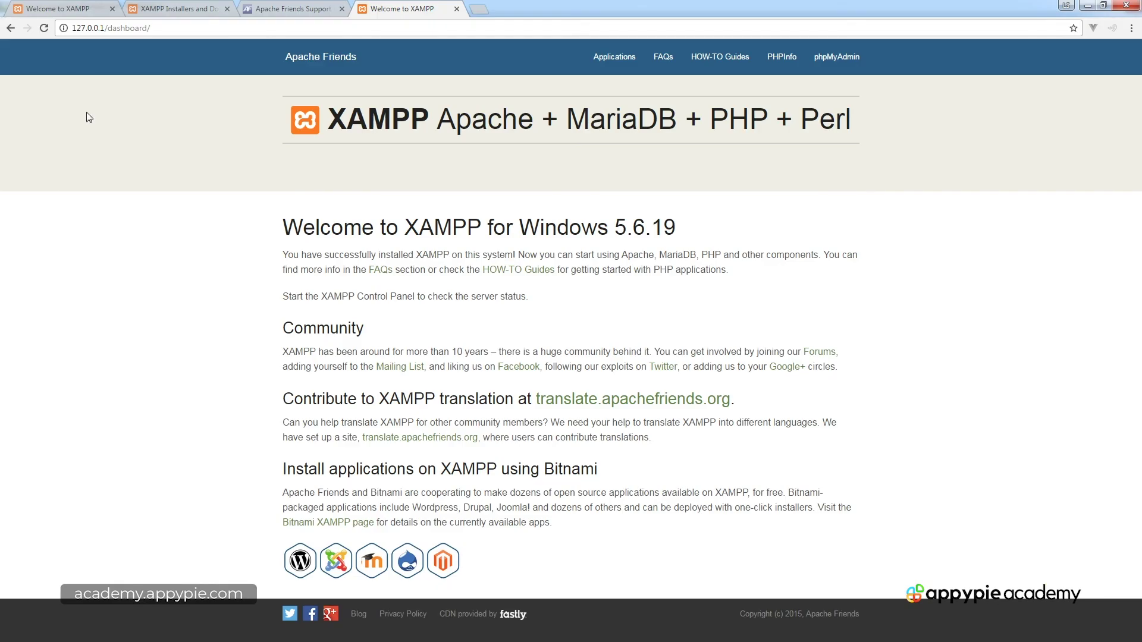
click(63, 8)
click(45, 28)
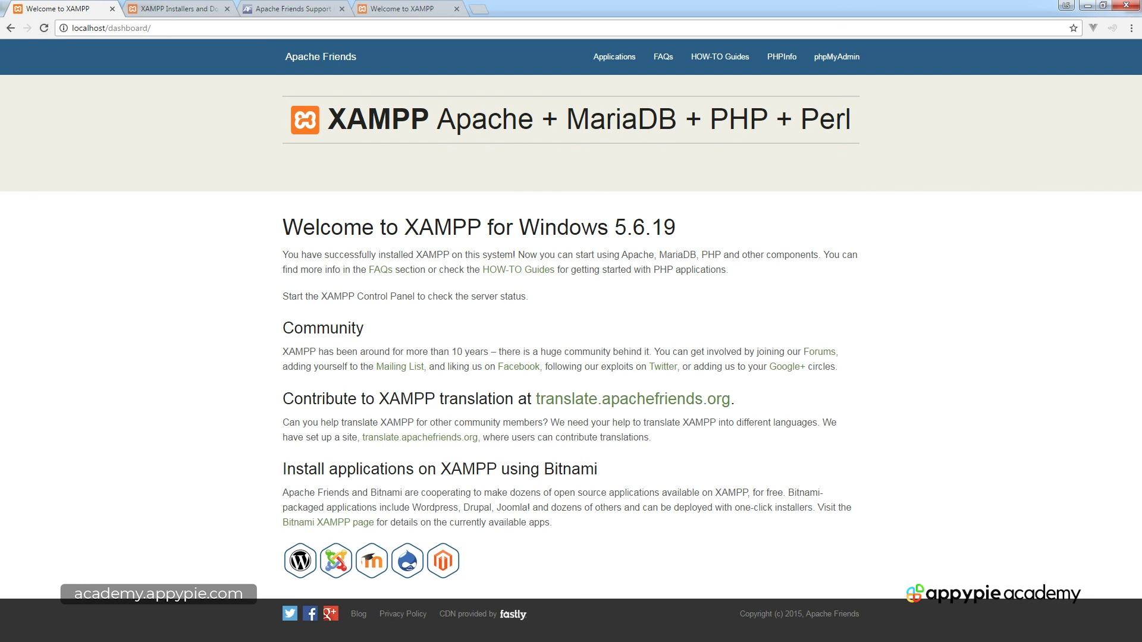
key(alt+Tab)
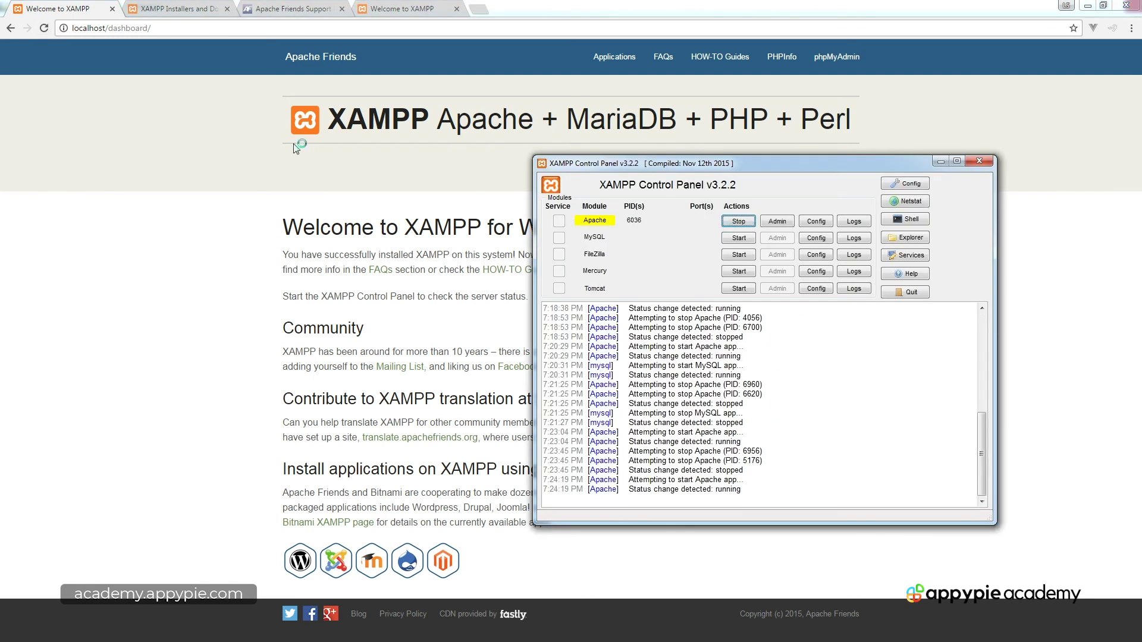
click(45, 23)
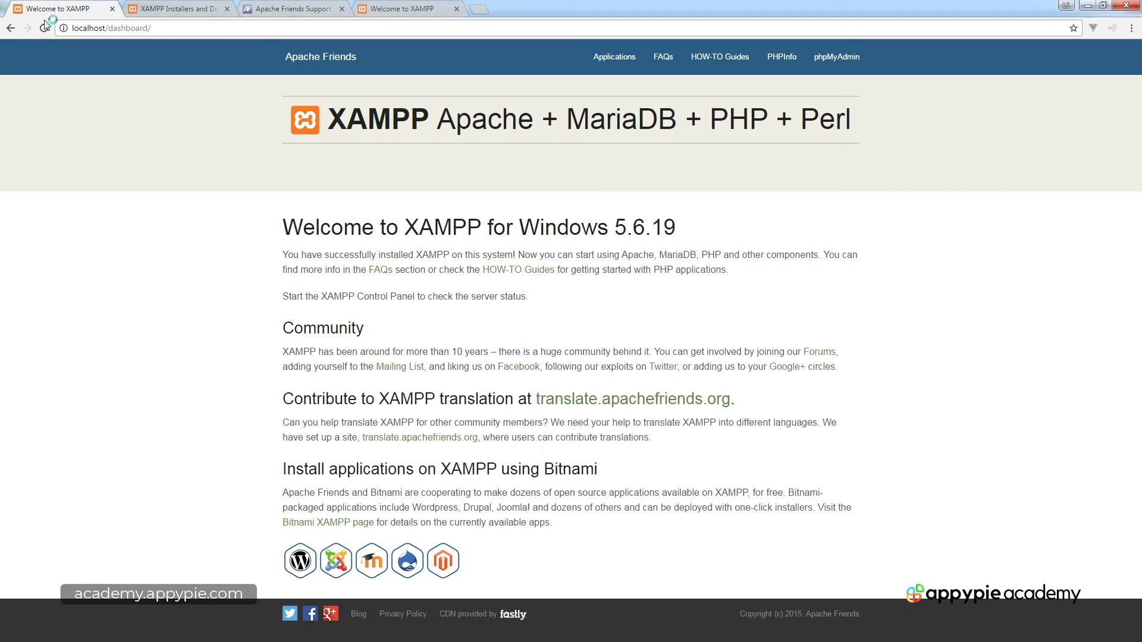
Open localhost without the /dashboard/ path, enlarge the page and compare it with the index.php code in Brackets
drag(106, 28, 251, 29)
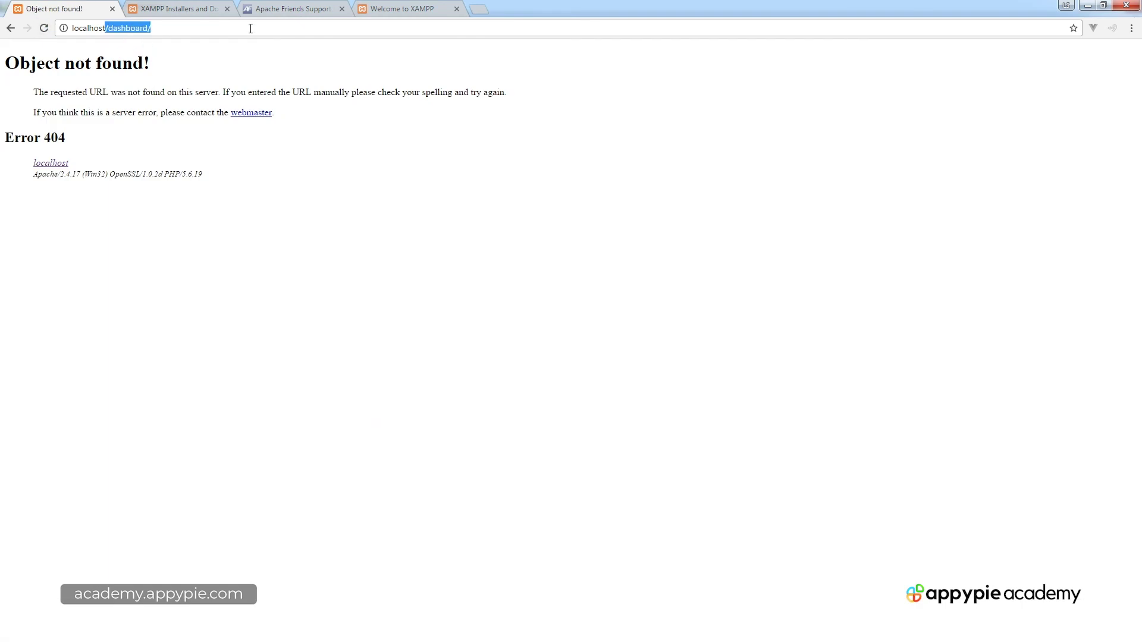
key(BackSpace)
key(Return)
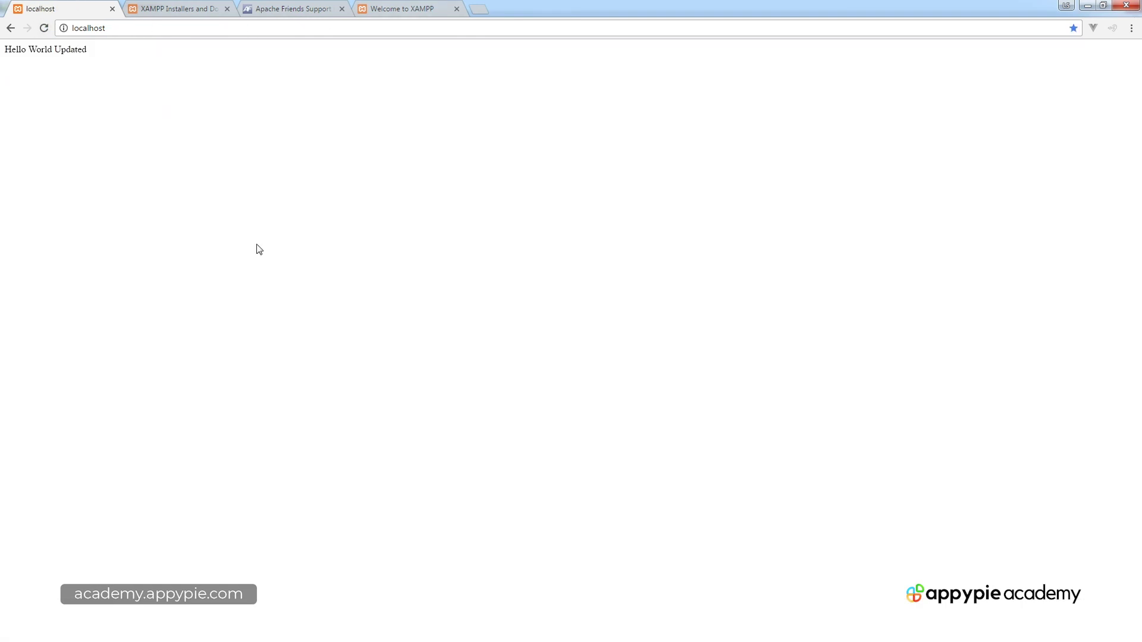
ctrl+scroll(270, 246, up, 9)
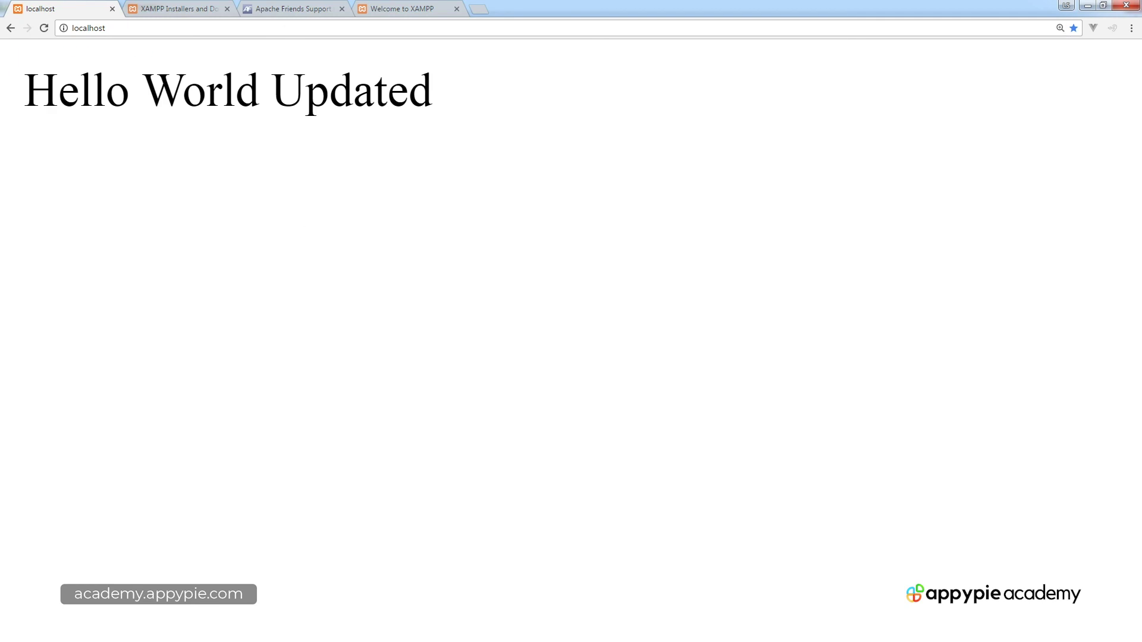
key(alt+Tab)
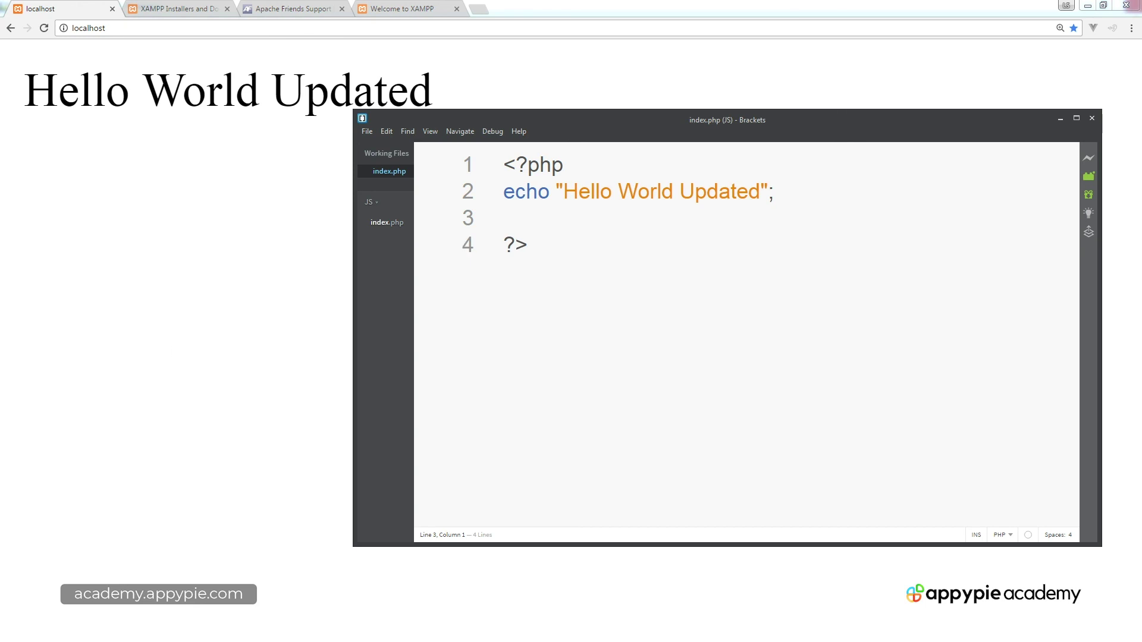
key(alt+Tab)
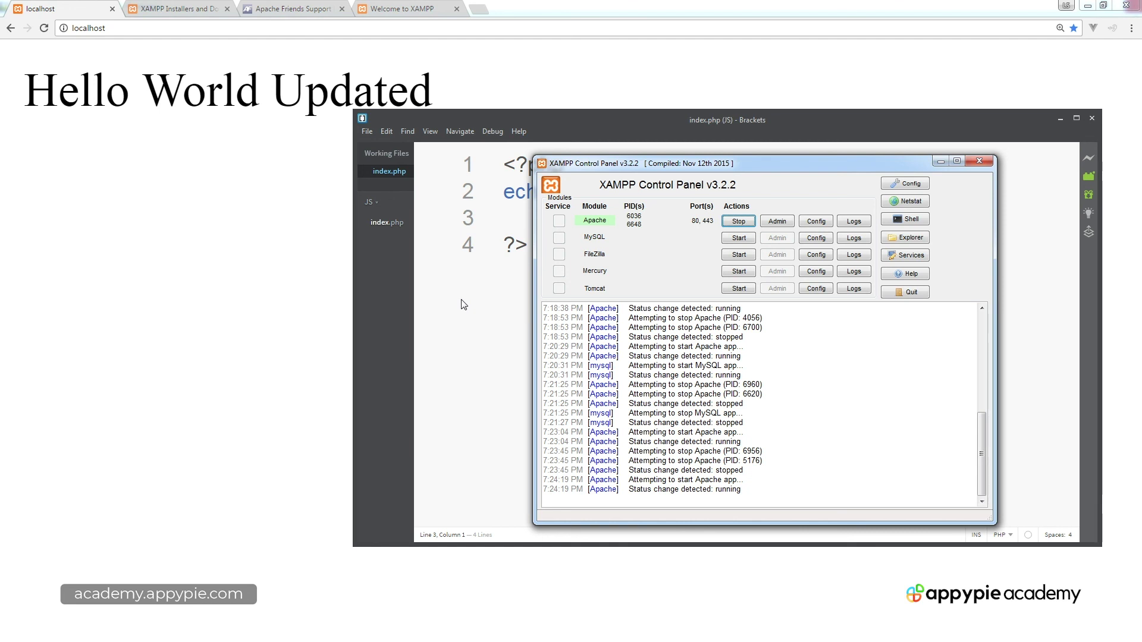
click(114, 616)
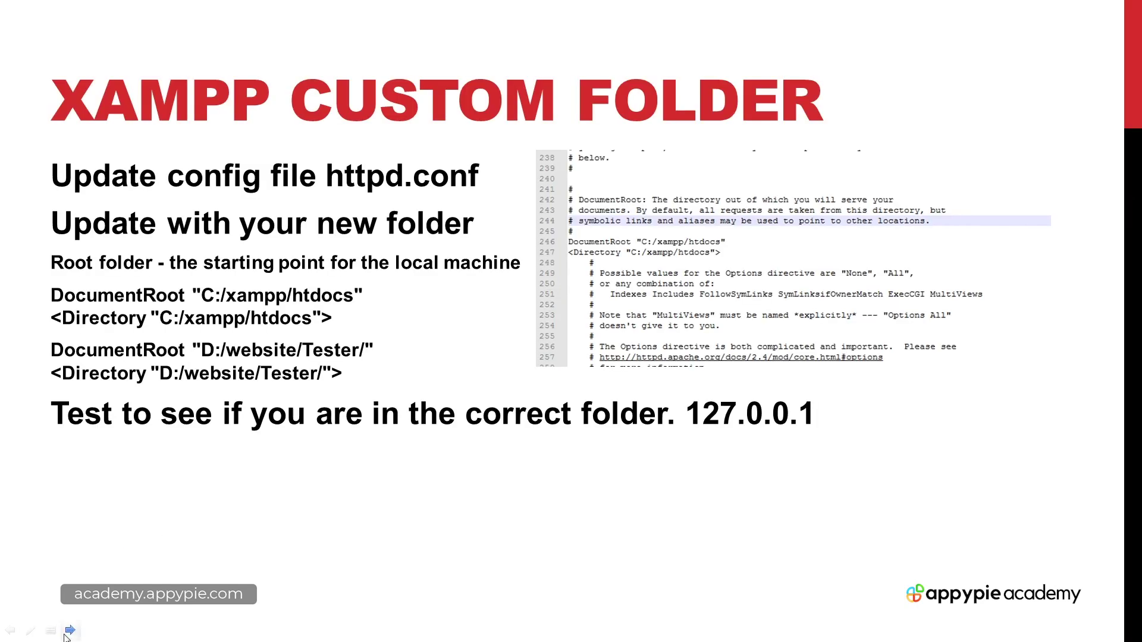
key(Right)
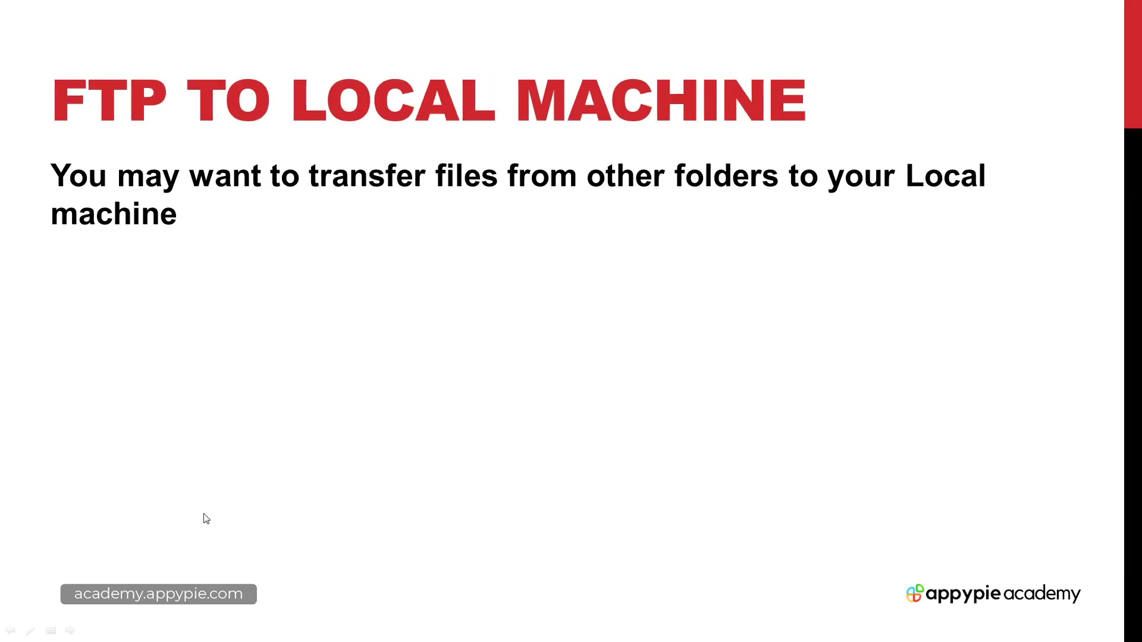